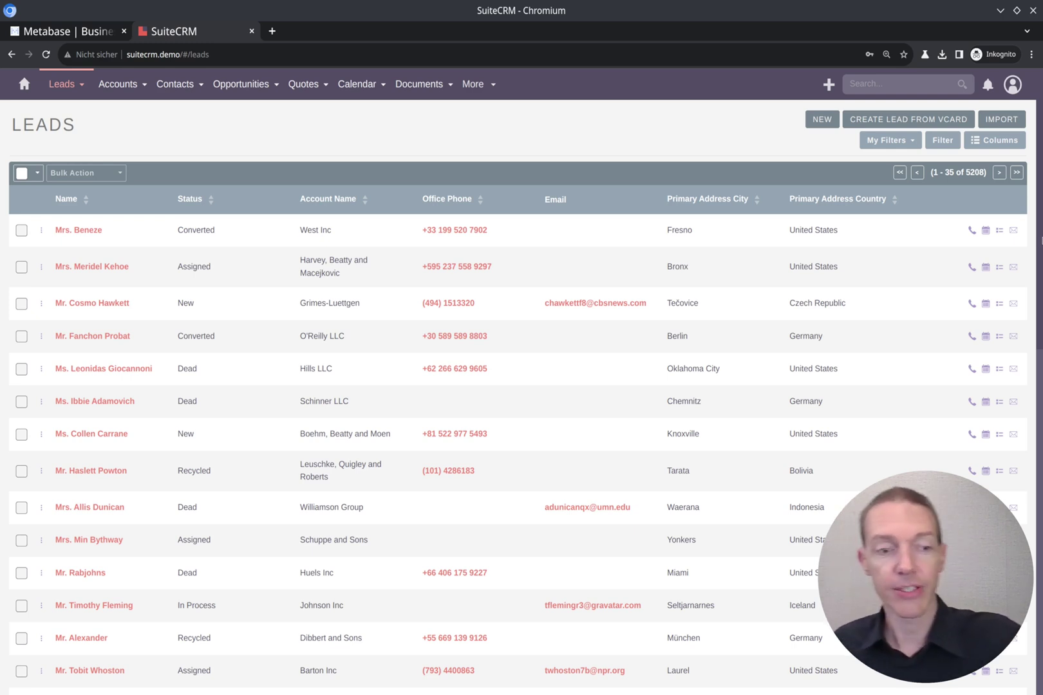
Switch from the SuiteCRM Leads list to the Metabase website tab.
key("ctrl+shift+Tab")
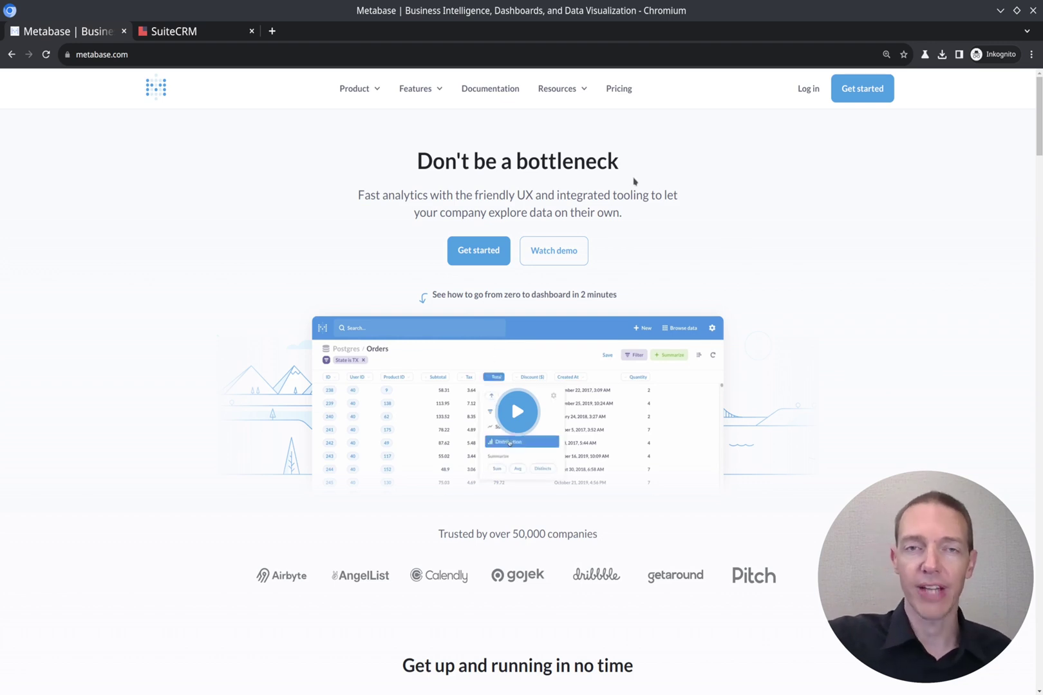
Open installation instructions for the free open-source edition under the On-Prem pricing plans.
left_click(628, 89)
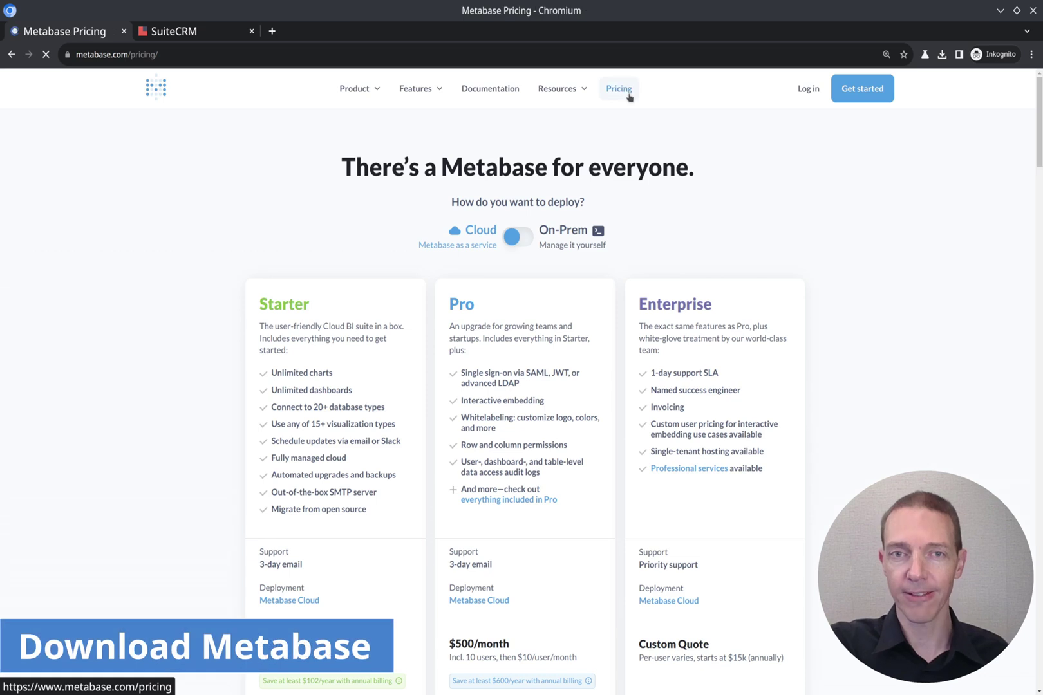
left_click(526, 240)
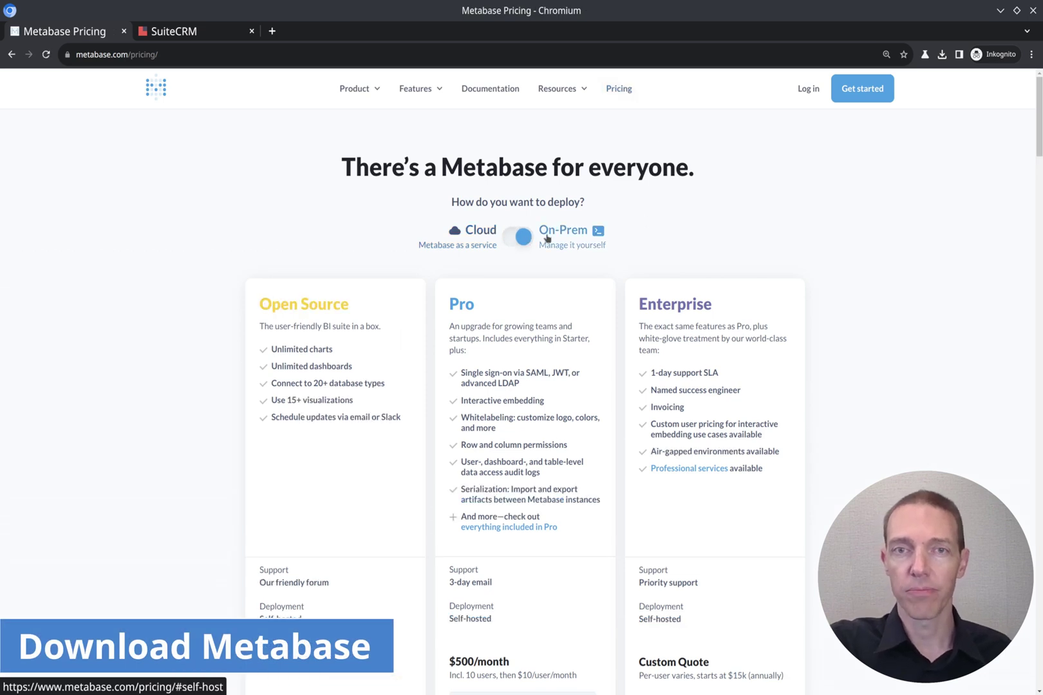
scroll(373, 387, "down", 3)
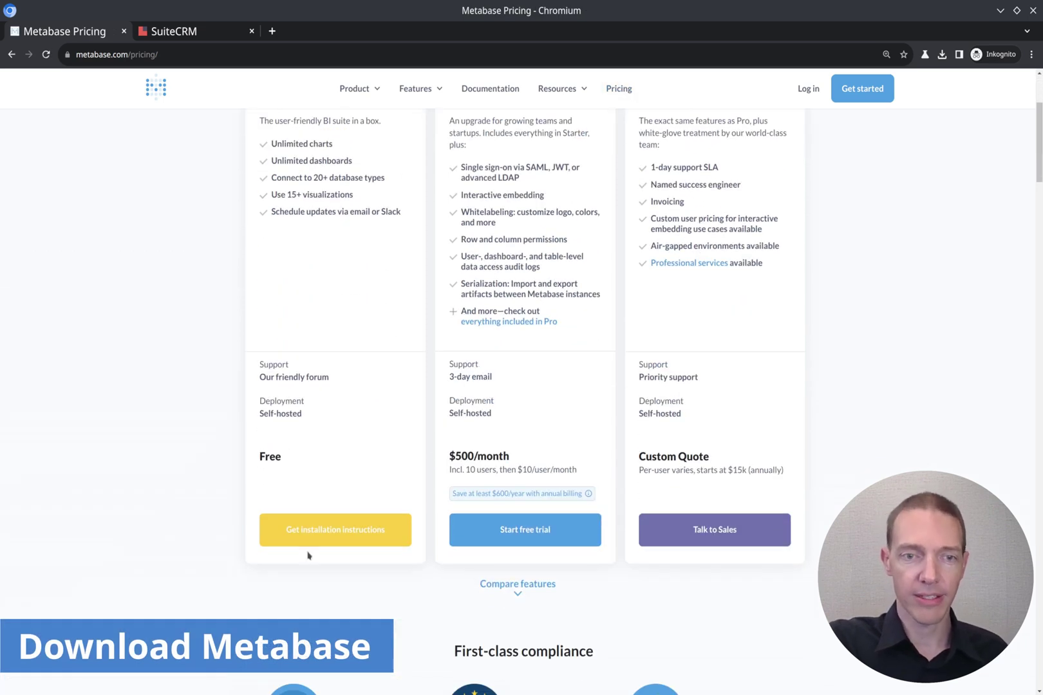
left_click(335, 532)
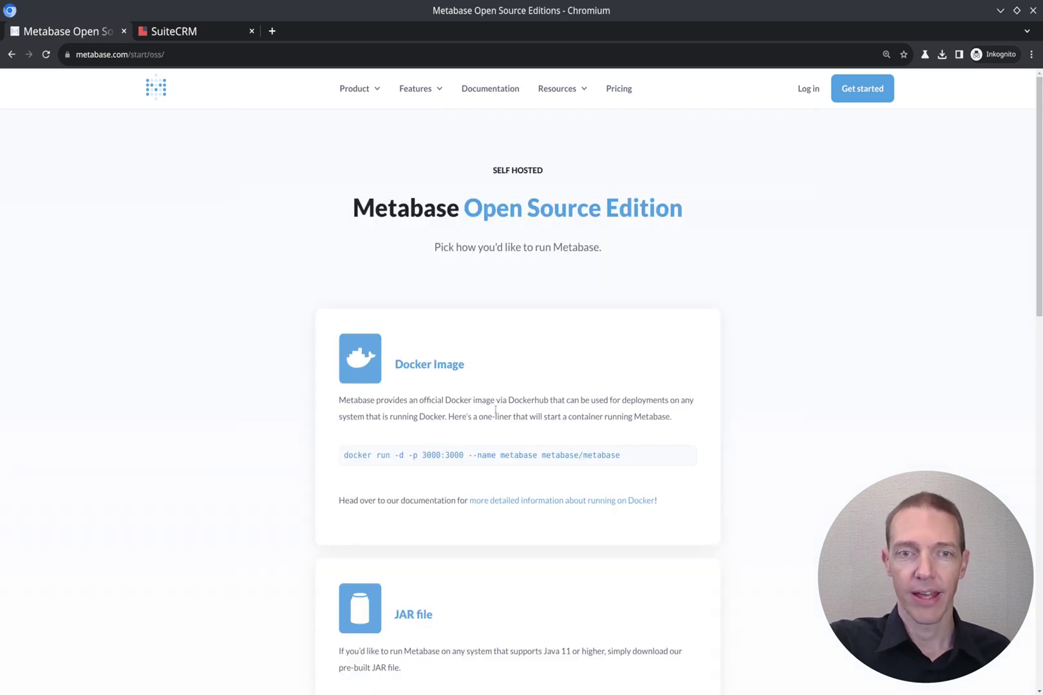
Open the 'Running the Metabase OSS JAR file' docs and select the java -jar metabase.jar command.
scroll(496, 394, "down", 3)
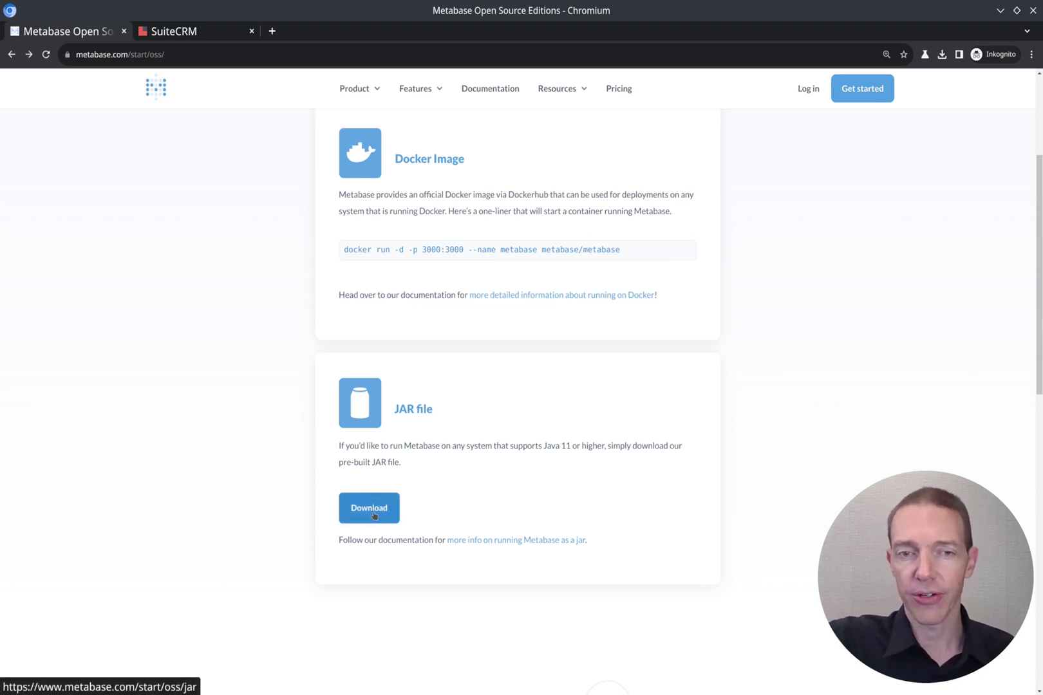
left_click(527, 541)
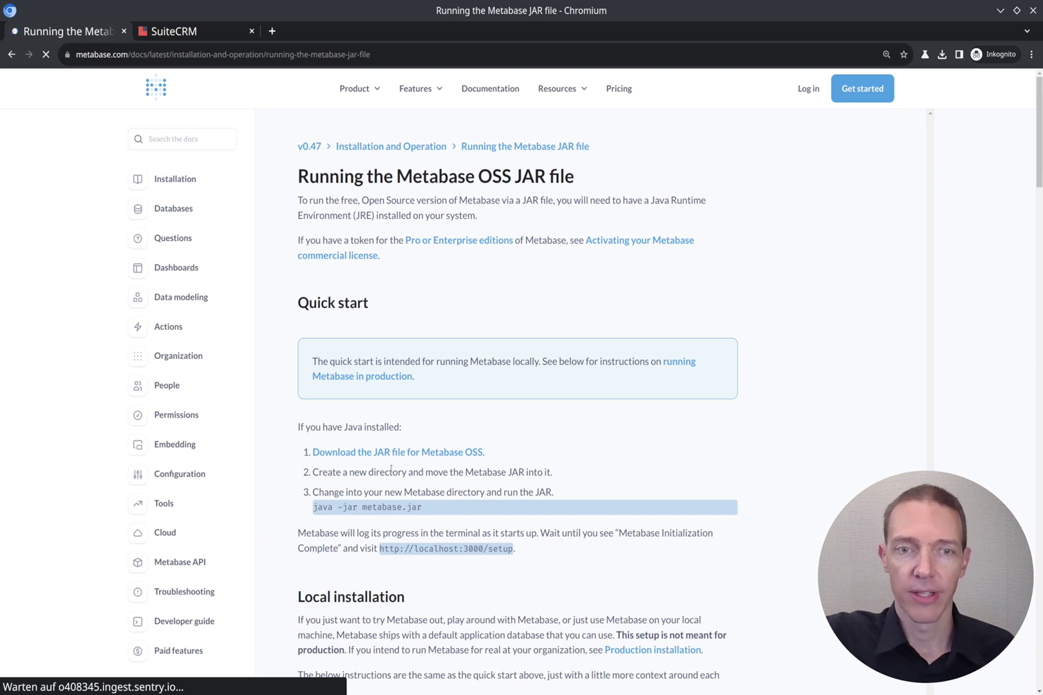
left_click_drag(428, 514, 313, 509)
key("ctrl+c")
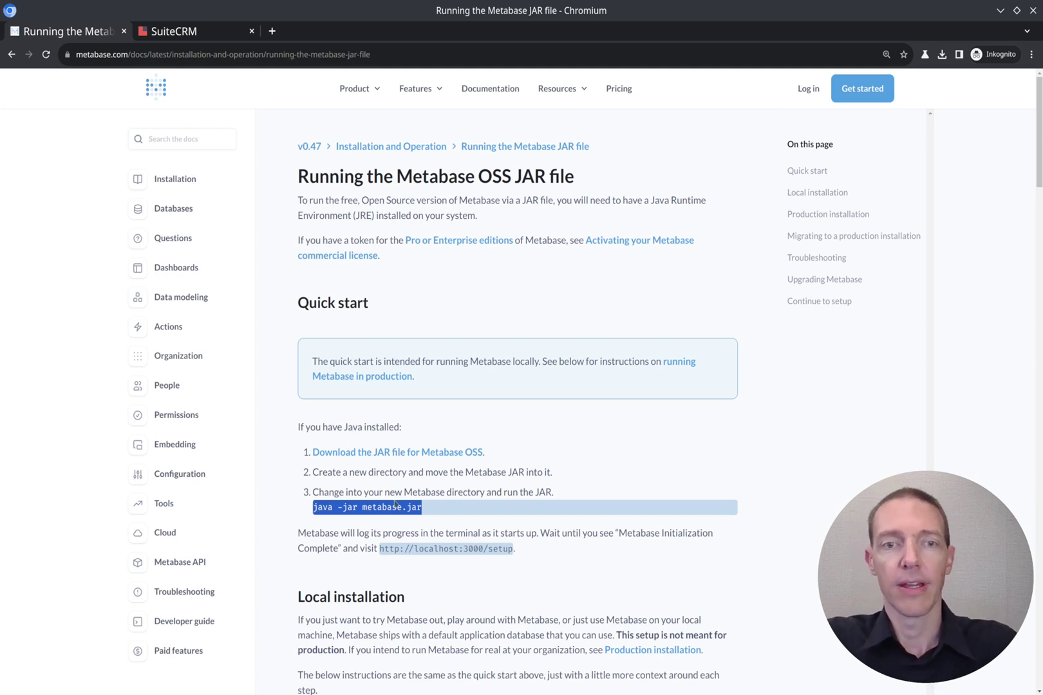
Run java -jar metabase.jar in Konsole until initialization completes, then return to the JAR docs.
key("alt+Tab")
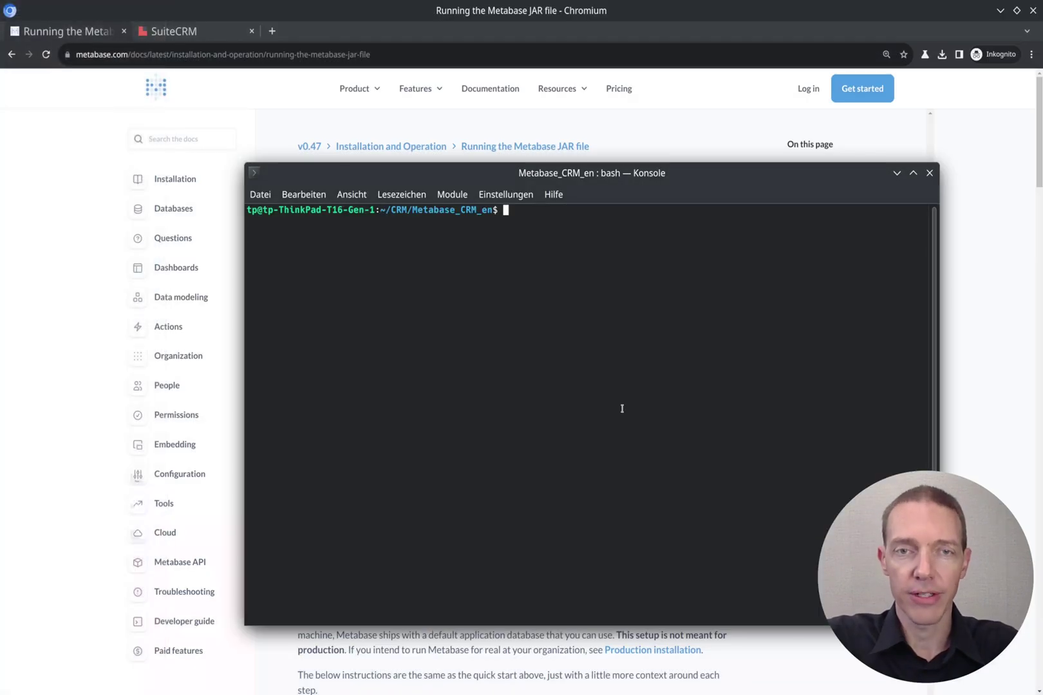
key("ctrl+shift+v")
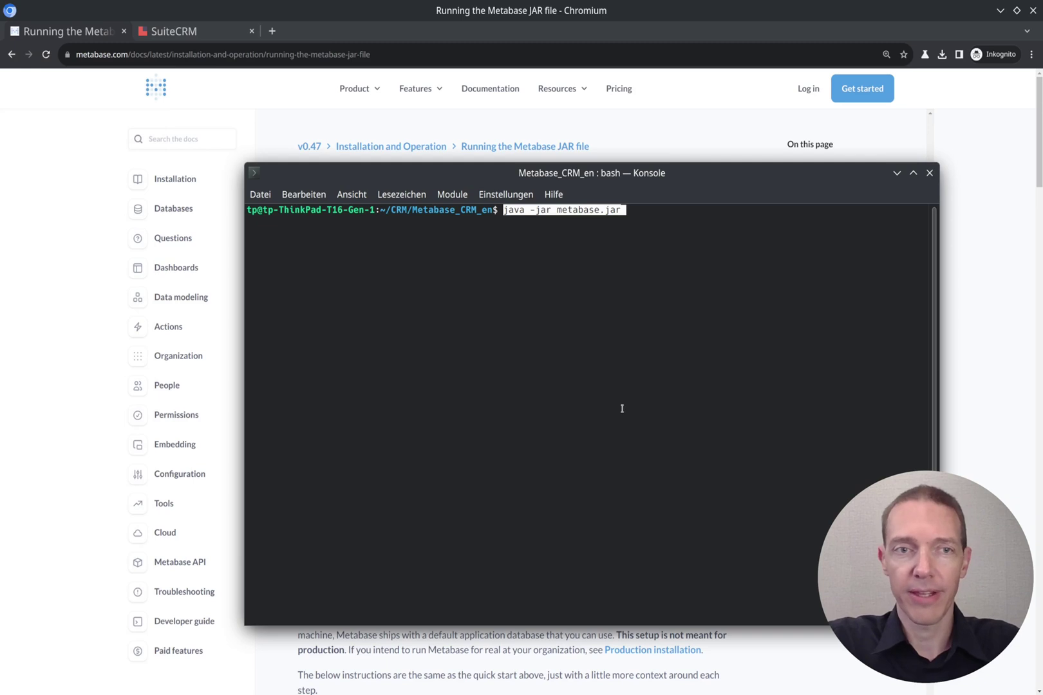
key("alt+Tab")
key("alt+Tab")
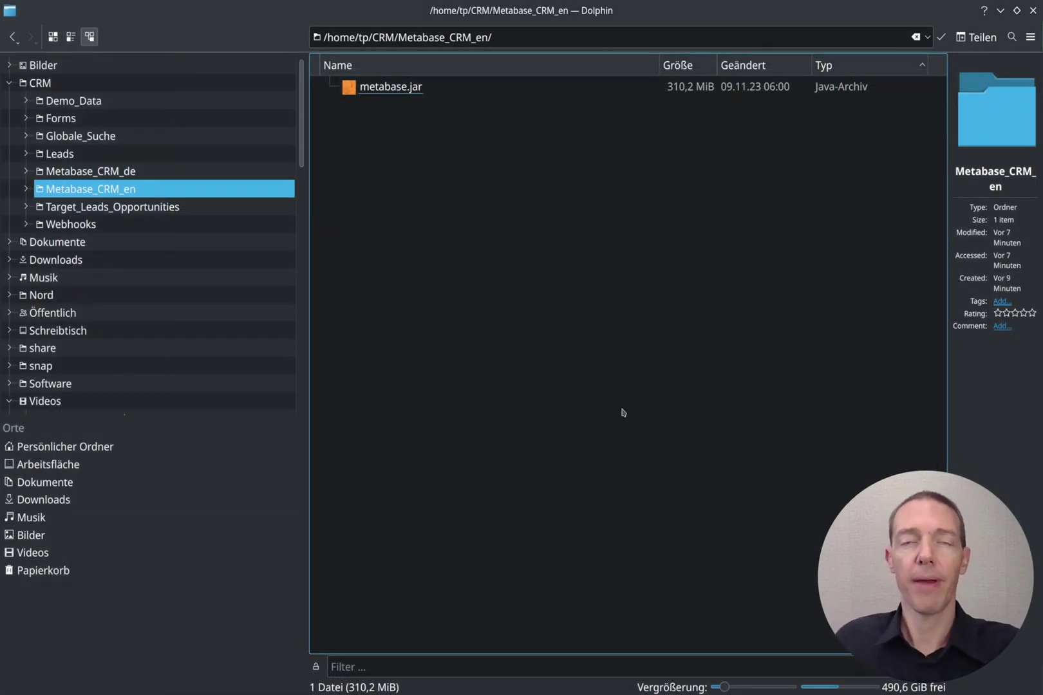
key("alt+Tab")
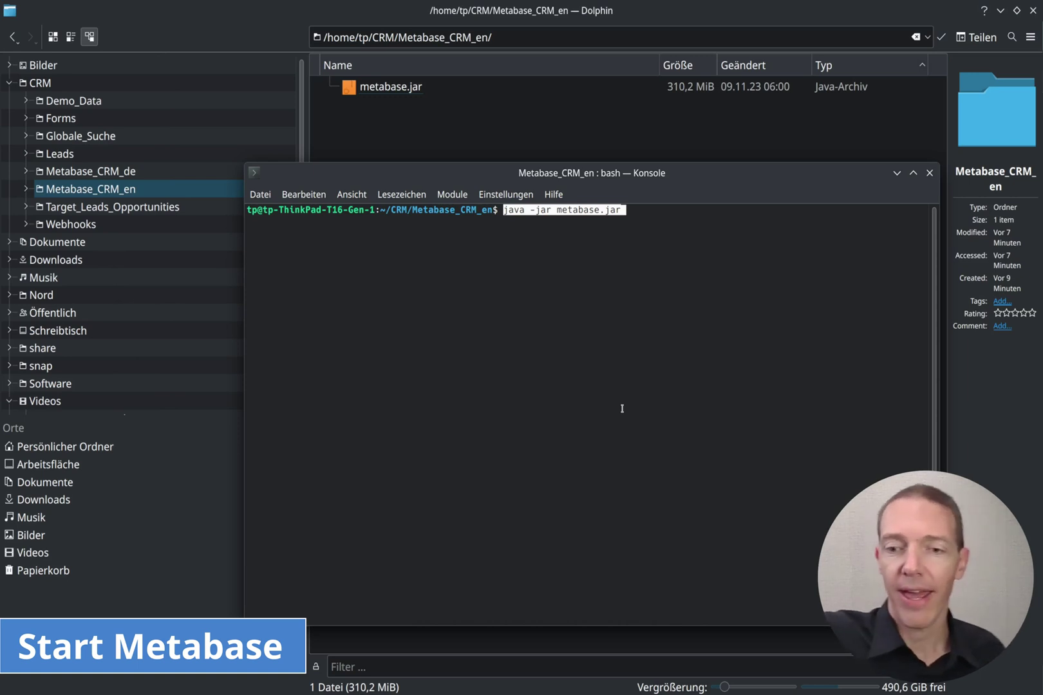
key("Return")
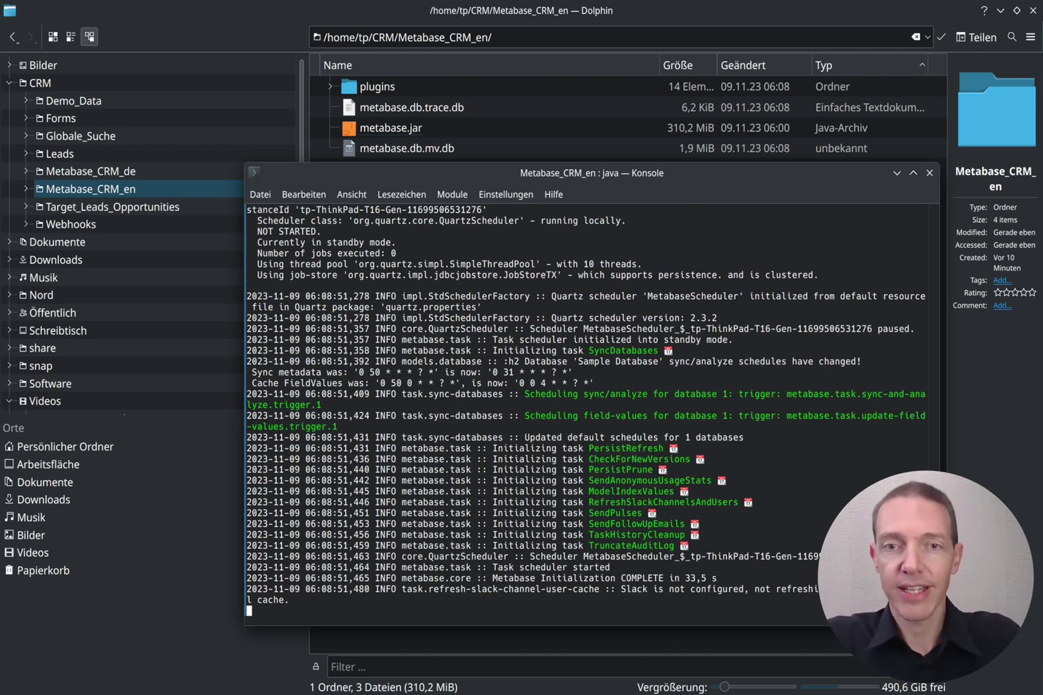
left_click(679, 7)
key("alt+Tab")
key("alt+Tab")
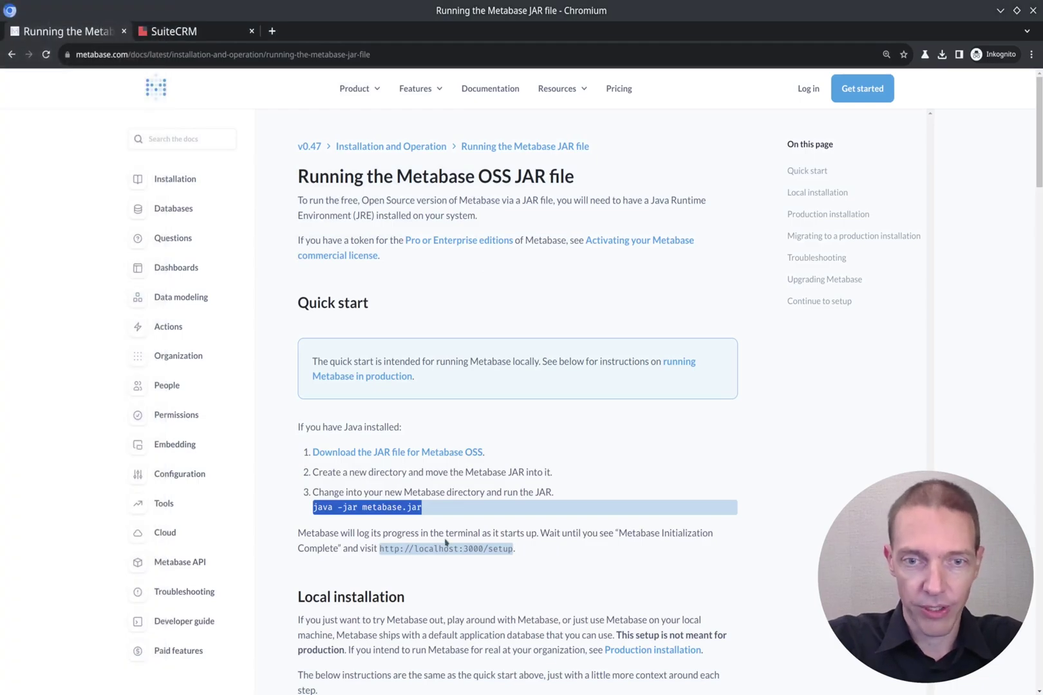
left_click(381, 550)
left_click_drag(382, 549, 515, 550)
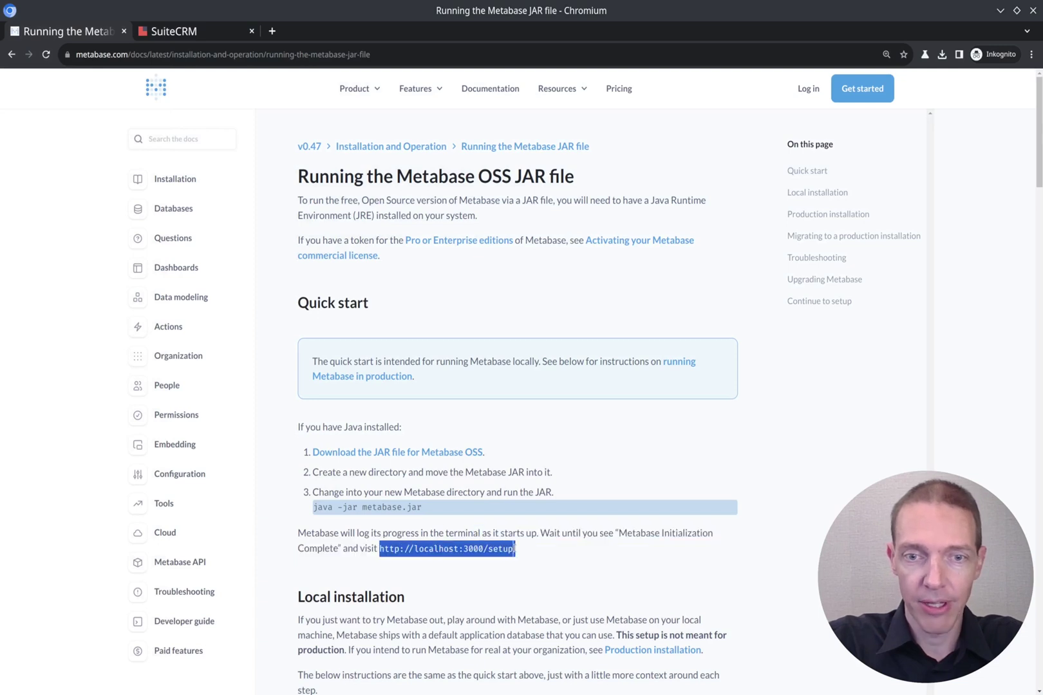
key("shift+Left")
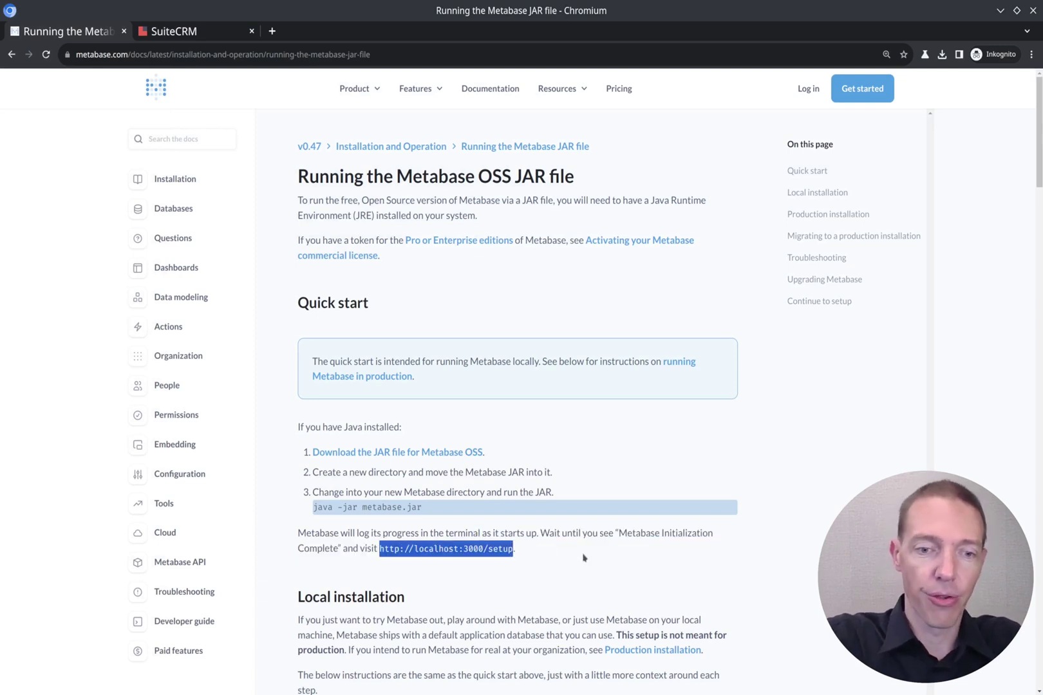
key("ctrl+c")
key("ctrl+t")
key("ctrl+v")
key("Return")
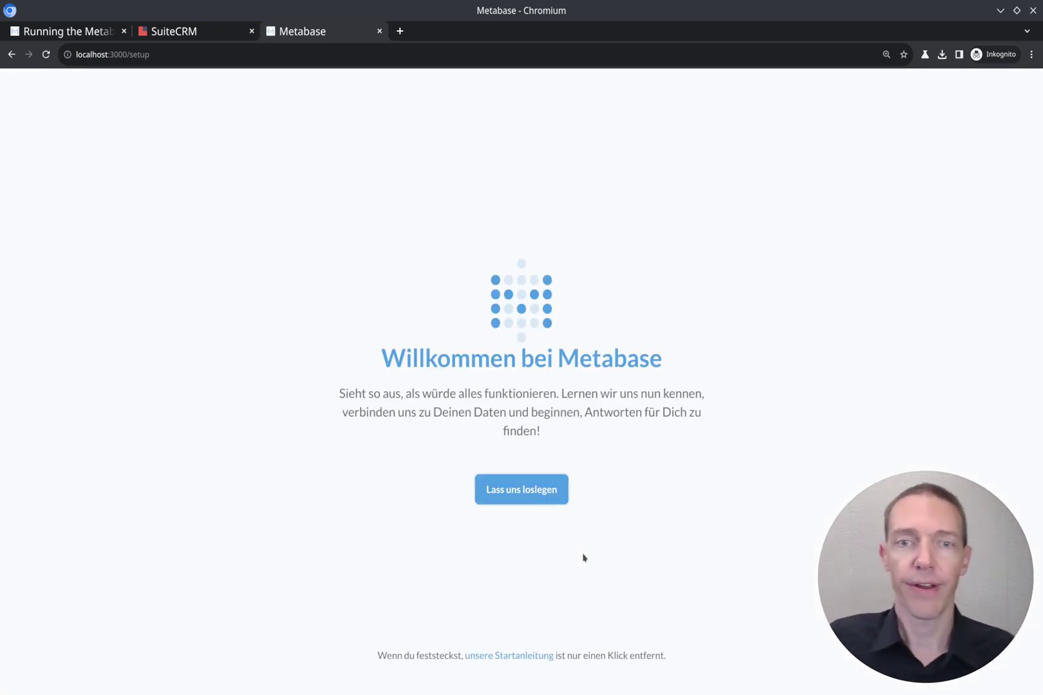
Begin the Metabase setup and choose English as the preferred language.
left_click(542, 493)
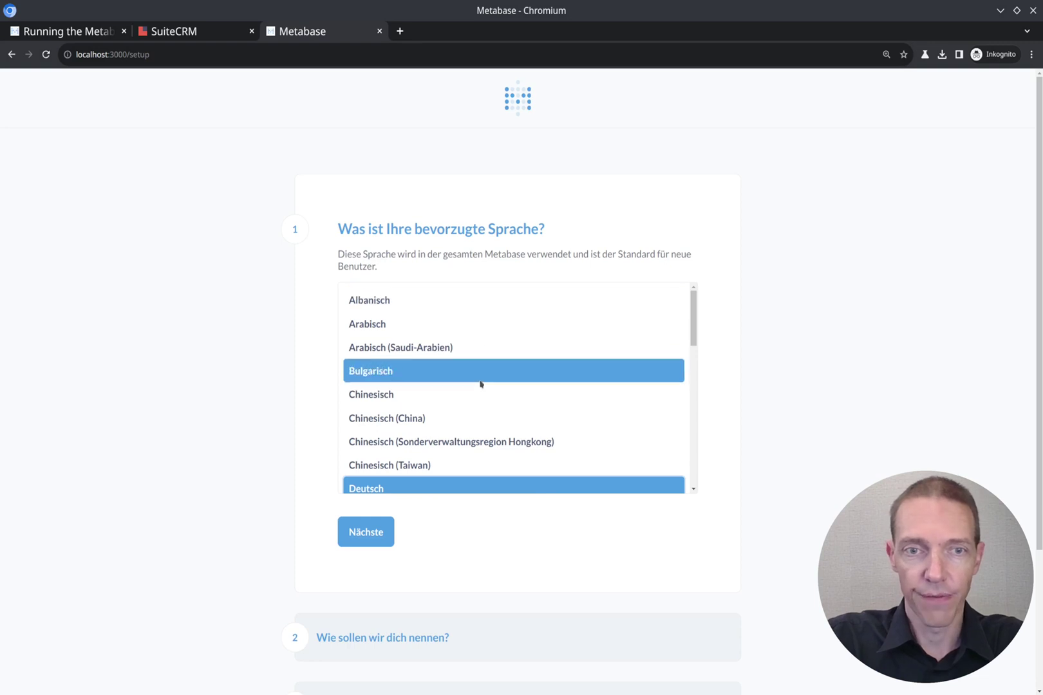
scroll(454, 425, "down", 5)
left_click(403, 311)
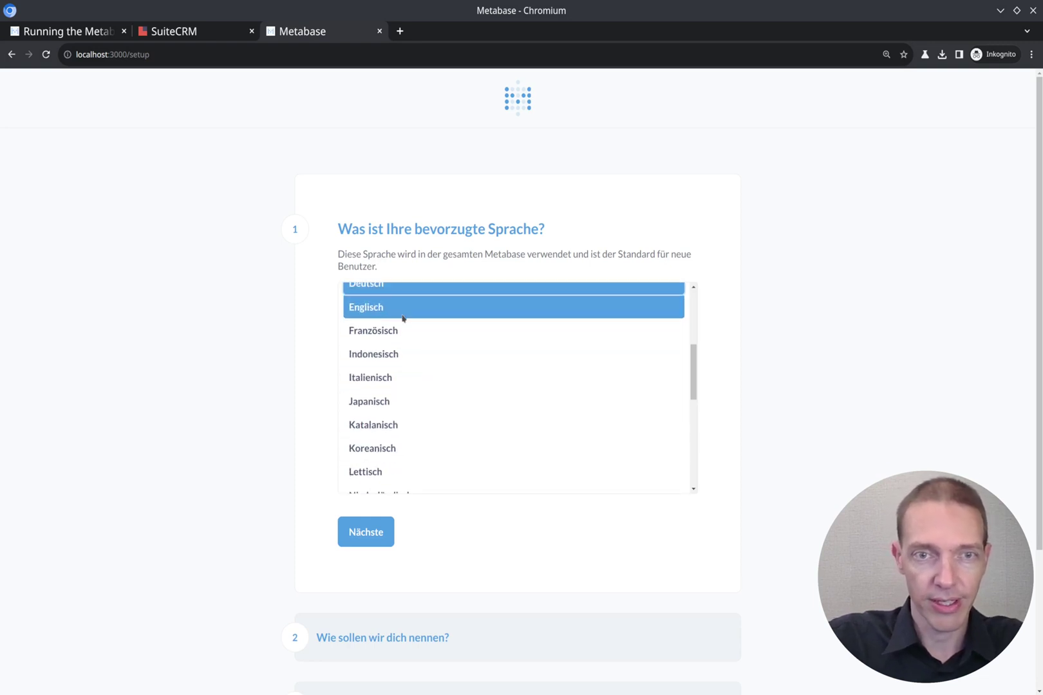
left_click(363, 523)
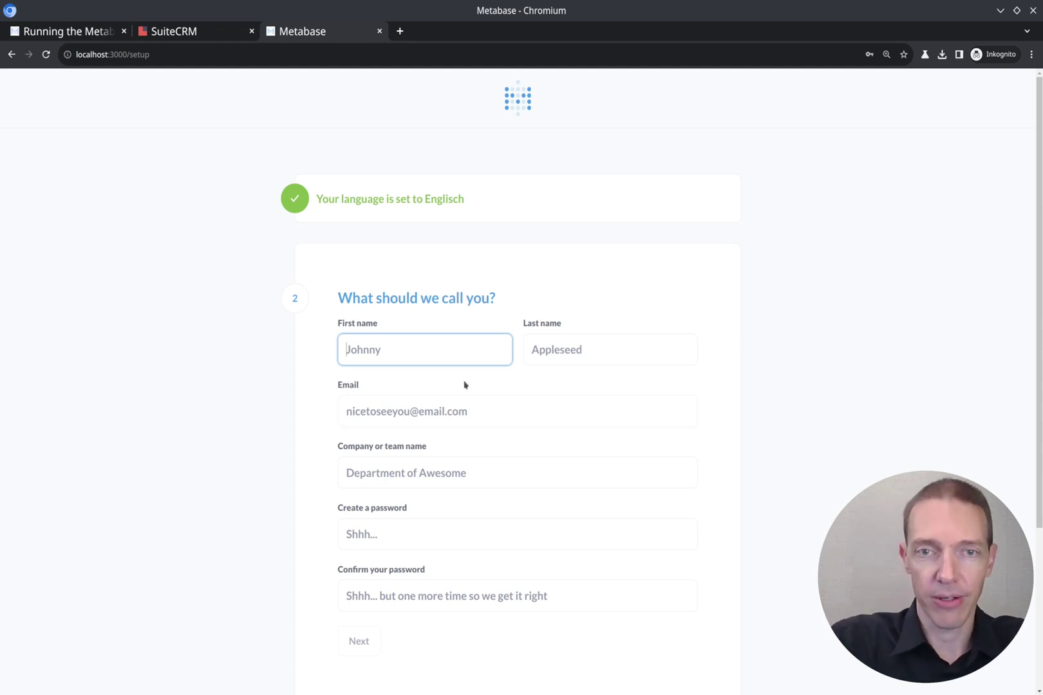
Create the admin account with first and last name, e-mail, company name and password.
key("Tab")
key("Tab")
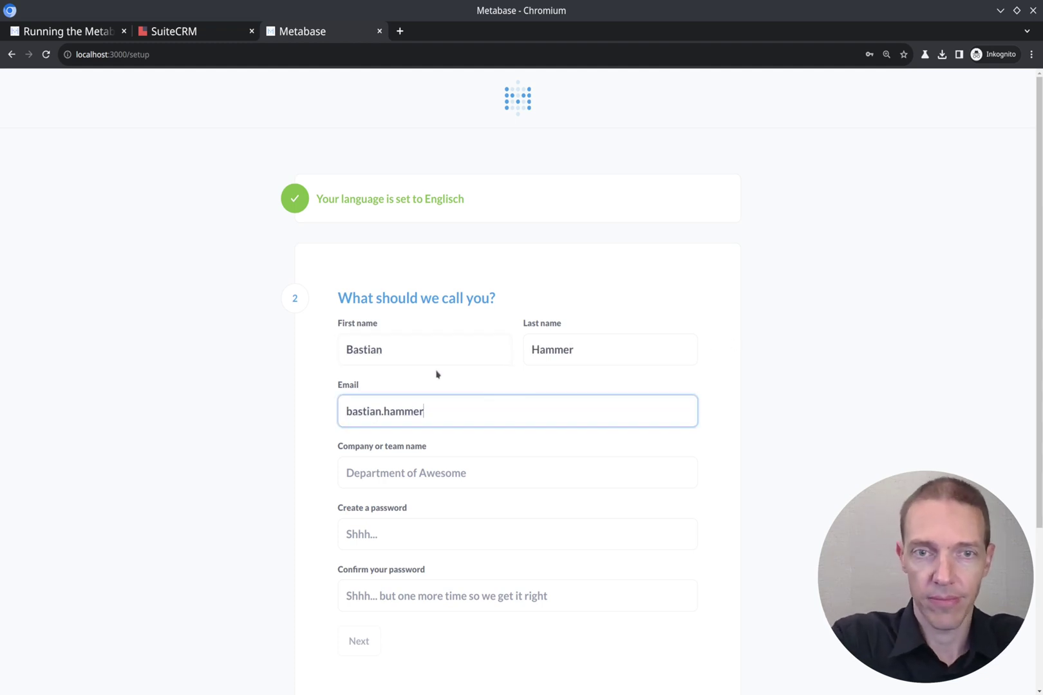
key("Tab")
key("Tab")
type("•••••••••••••")
key("Tab")
type("•••••••••••••")
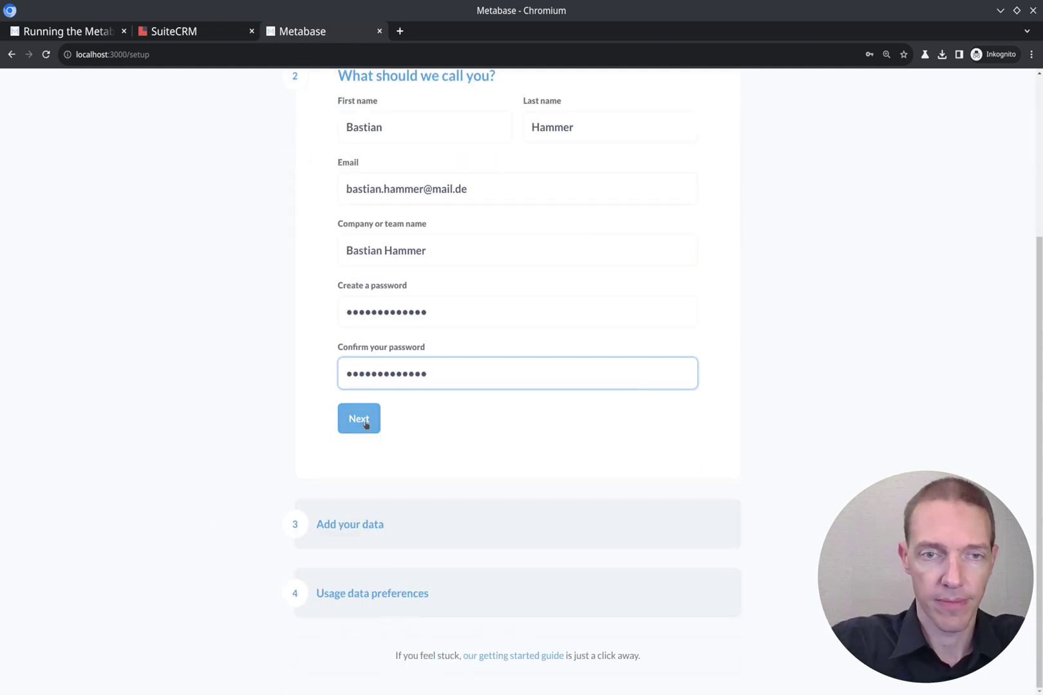
left_click(366, 424)
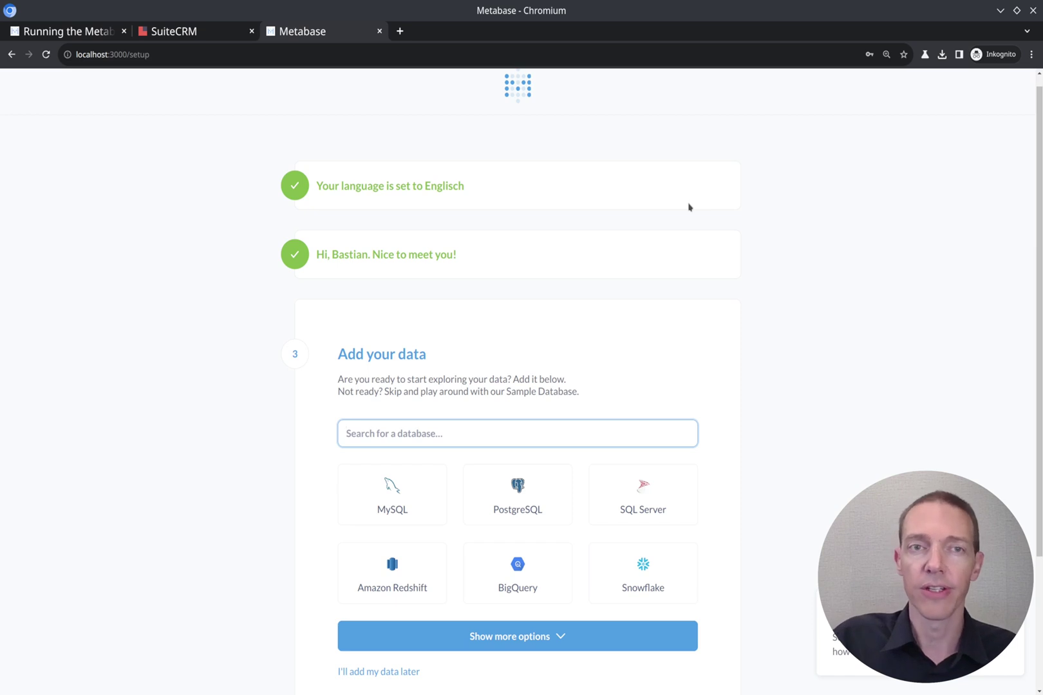
Choose MySQL, name the connection 'SuiteCRM 8' and set host suitecrm.demo.
scroll(379, 335, "down", 2)
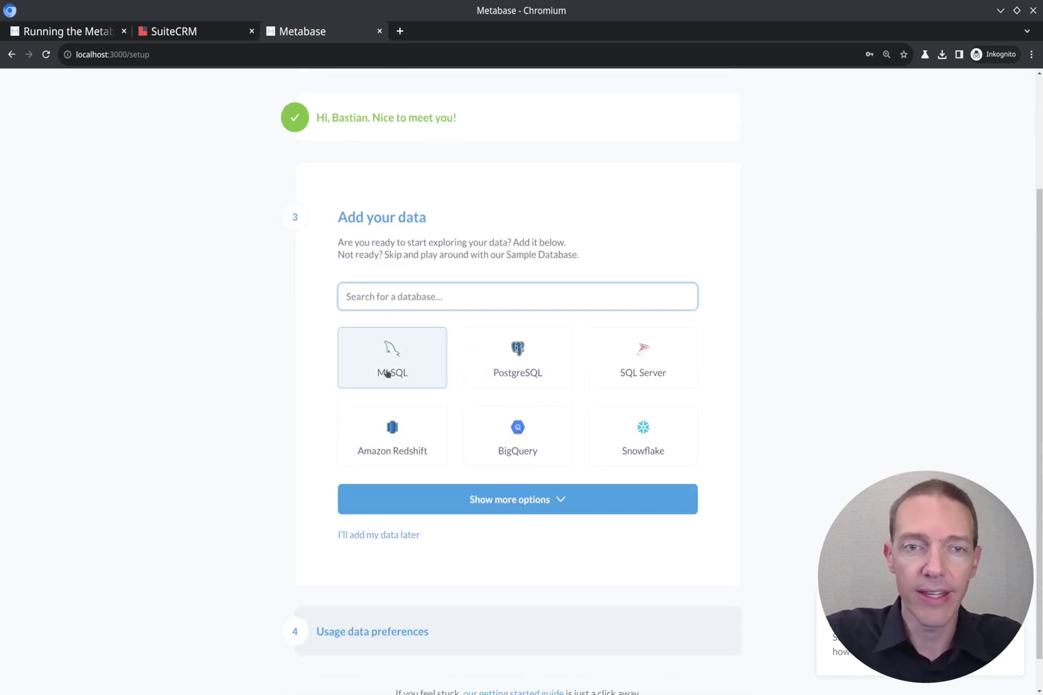
left_click(382, 377)
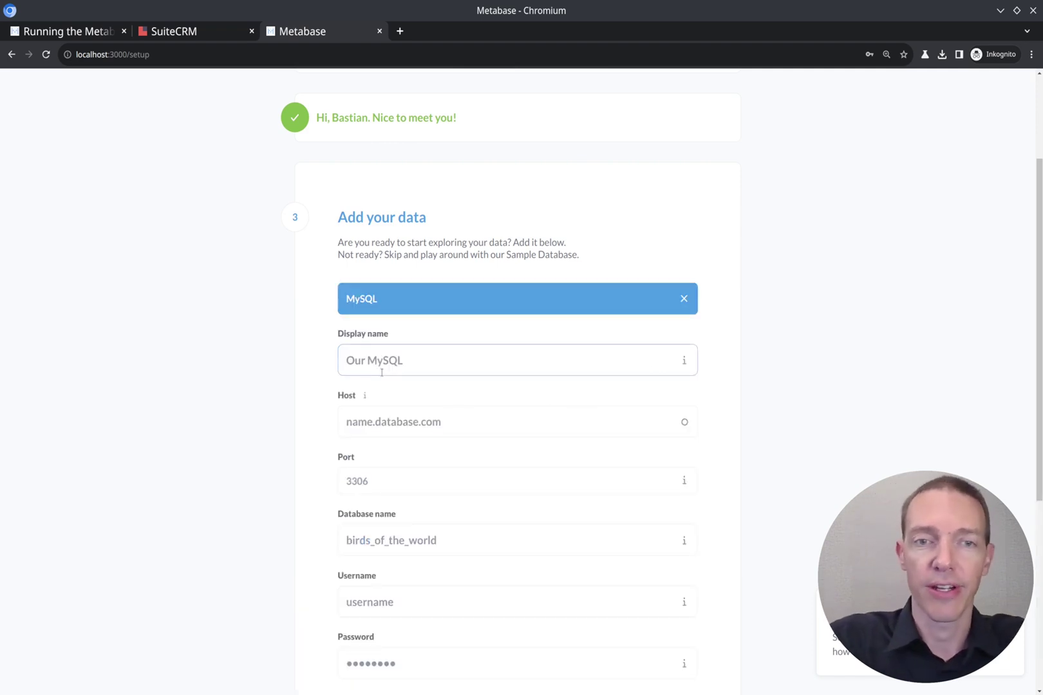
left_click(418, 361)
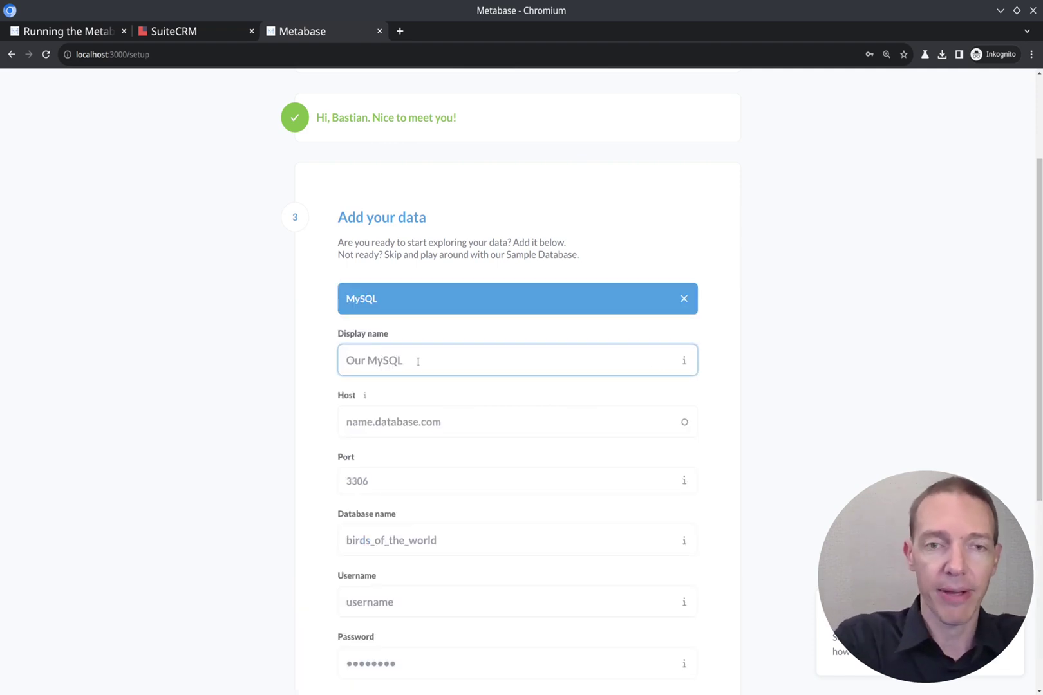
type("SuiteCR")
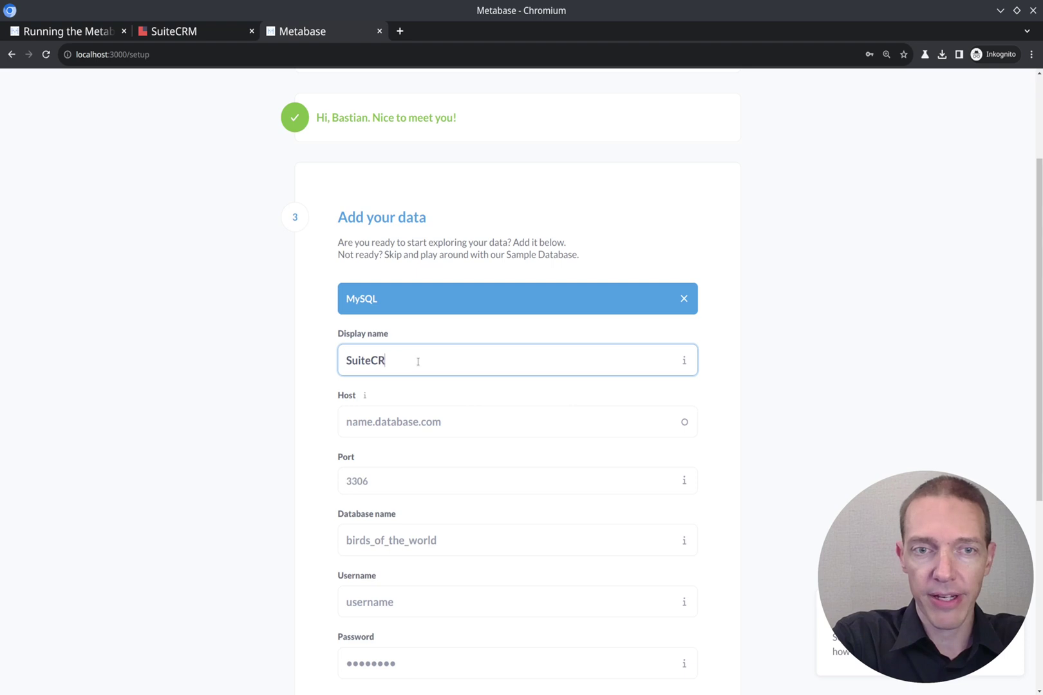
type("M 8")
key("Tab")
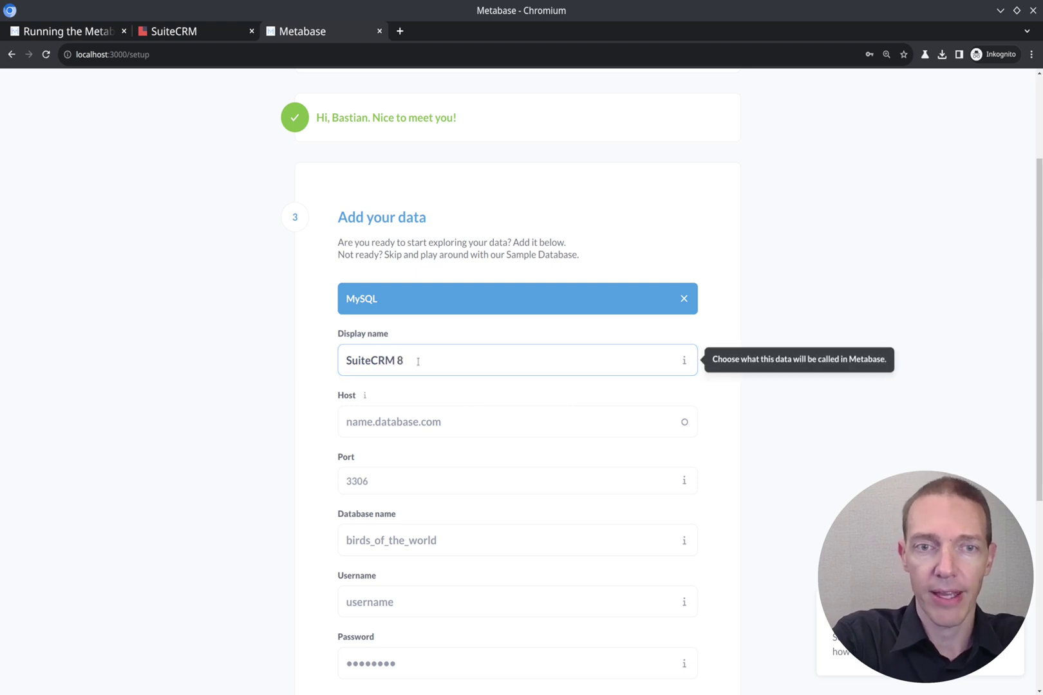
key("Tab")
key("Tab")
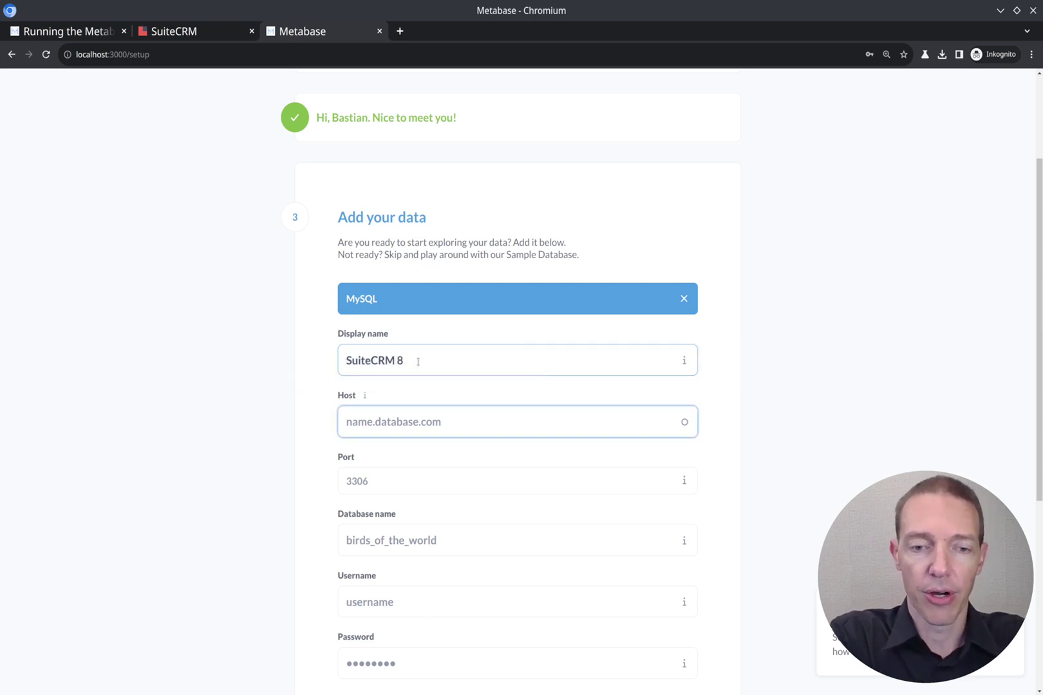
type("suite")
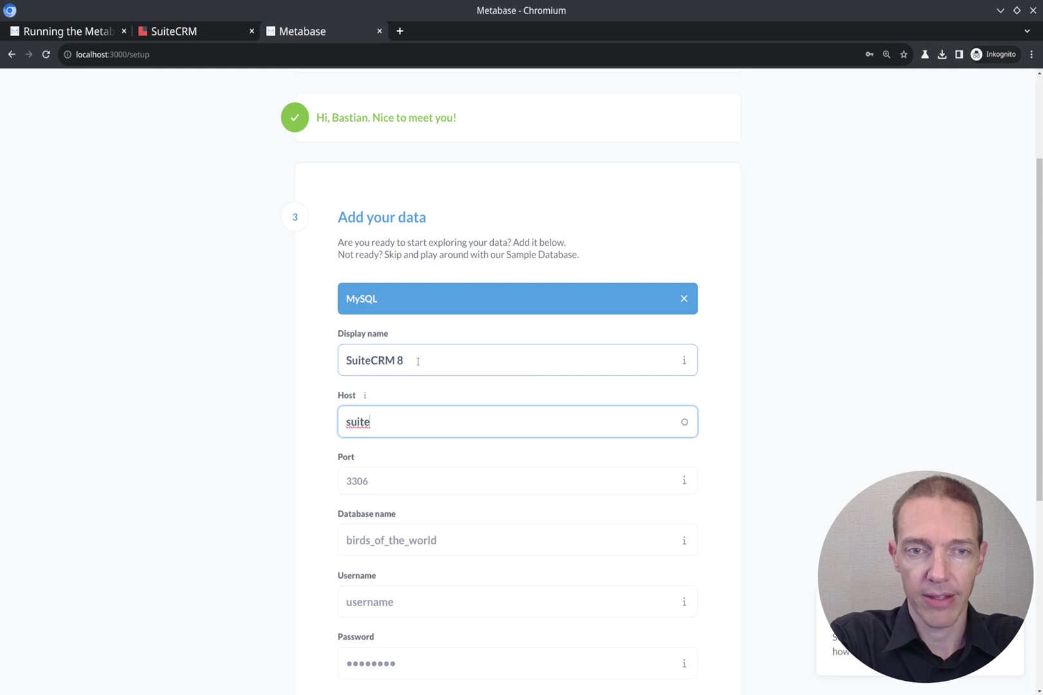
type("crm.demo")
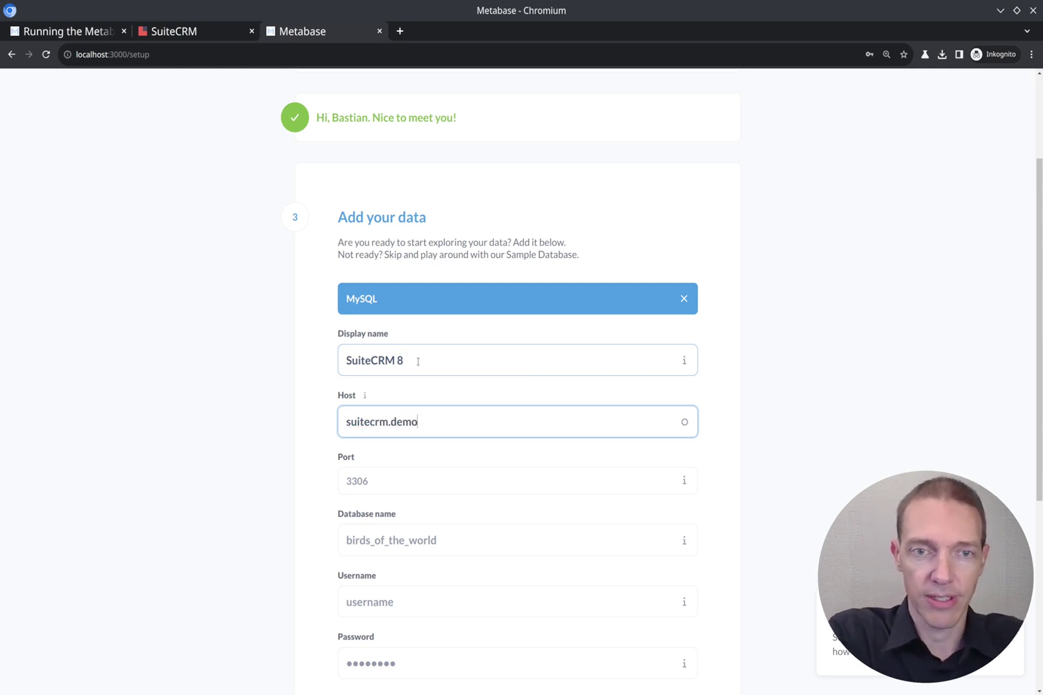
Enter port 3306, database suitecrm8, the database username and password, and connect.
key("Tab")
key("Tab")
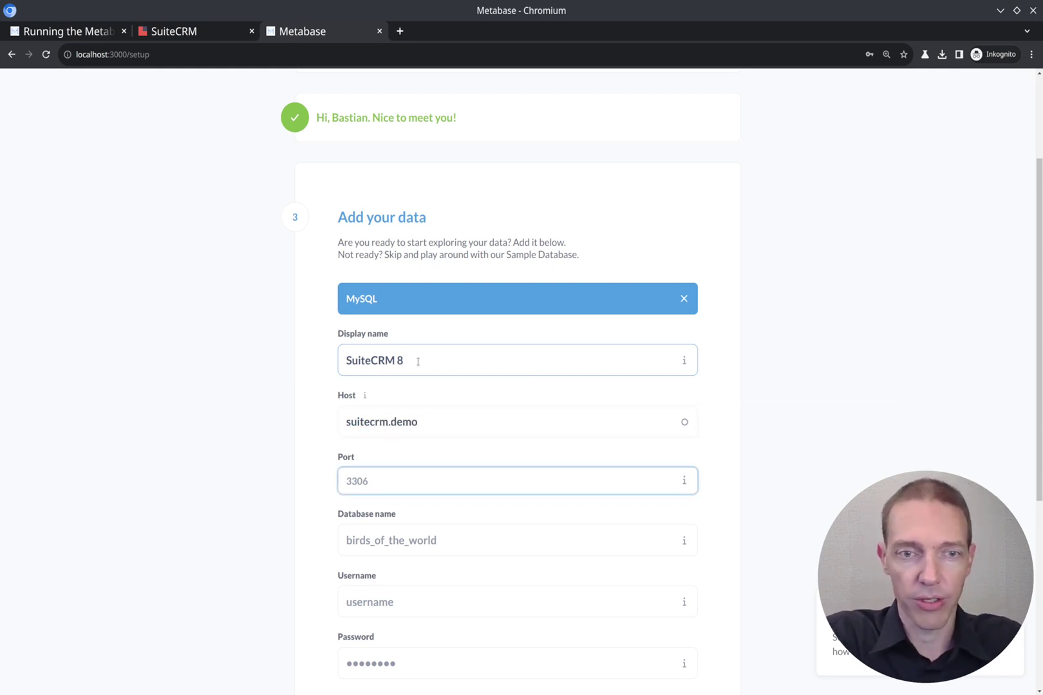
type("3306")
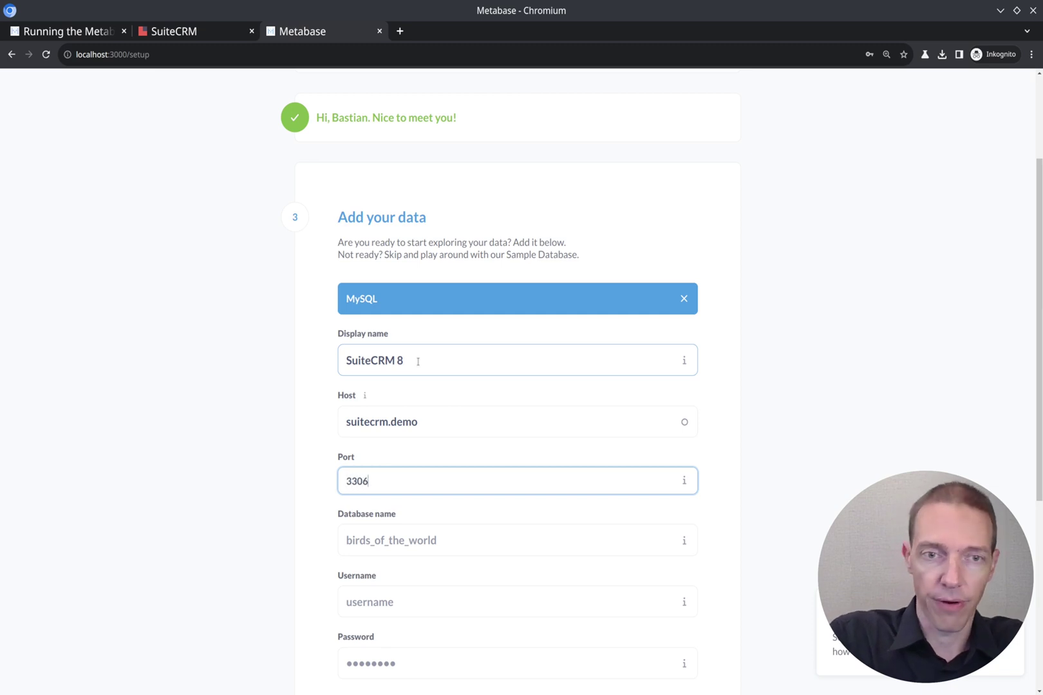
key("Tab")
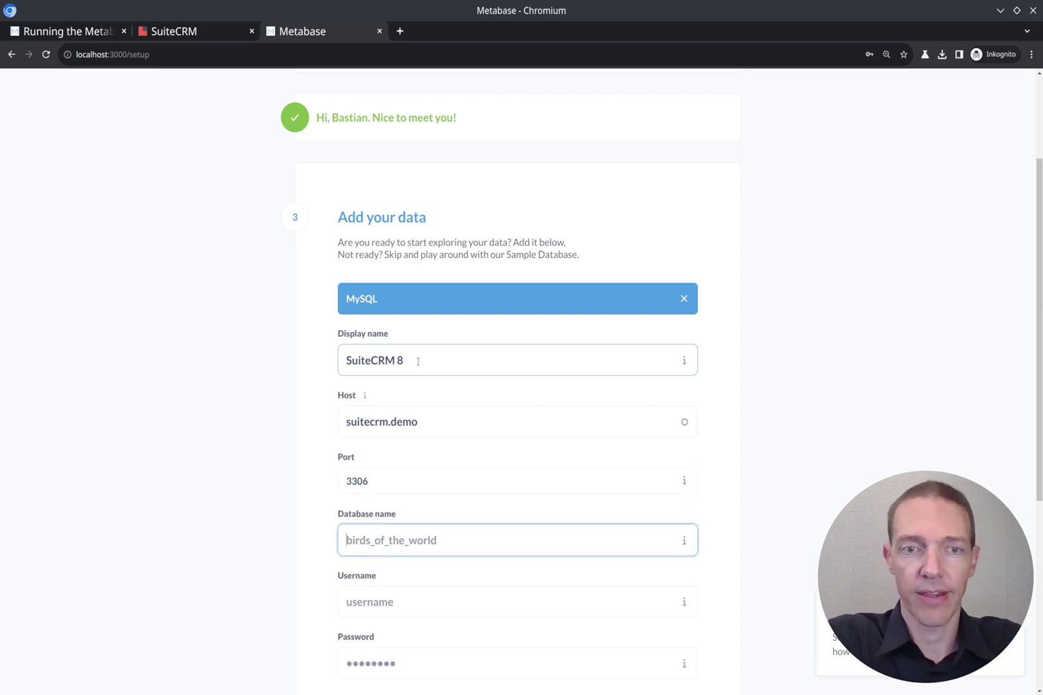
type("suitecrm8")
key("Tab")
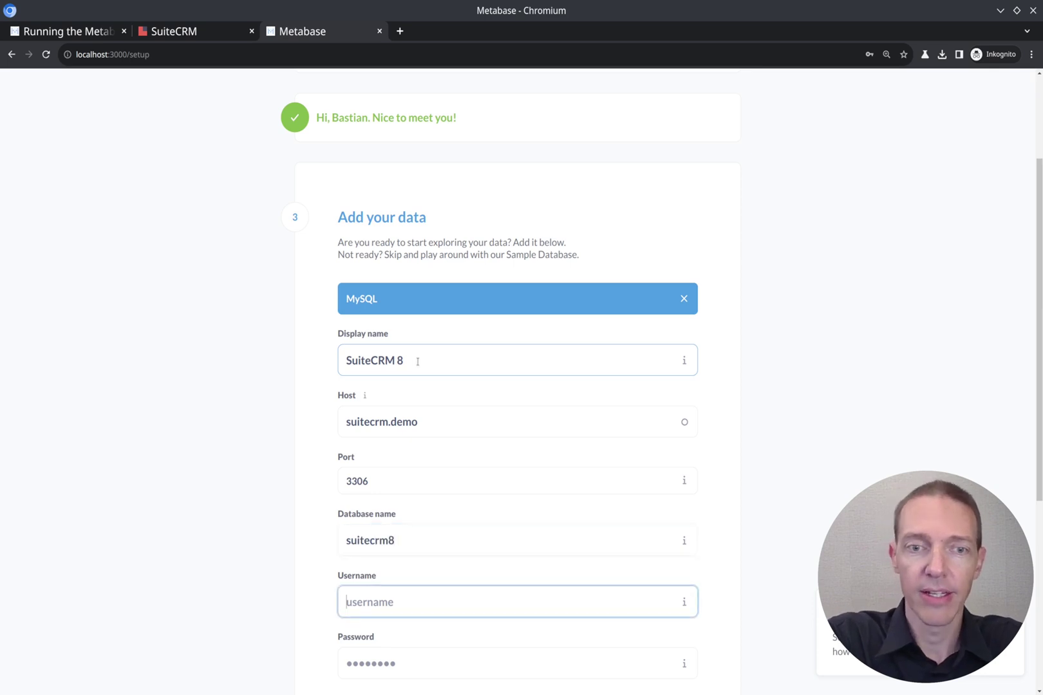
scroll(417, 362, "down", 6)
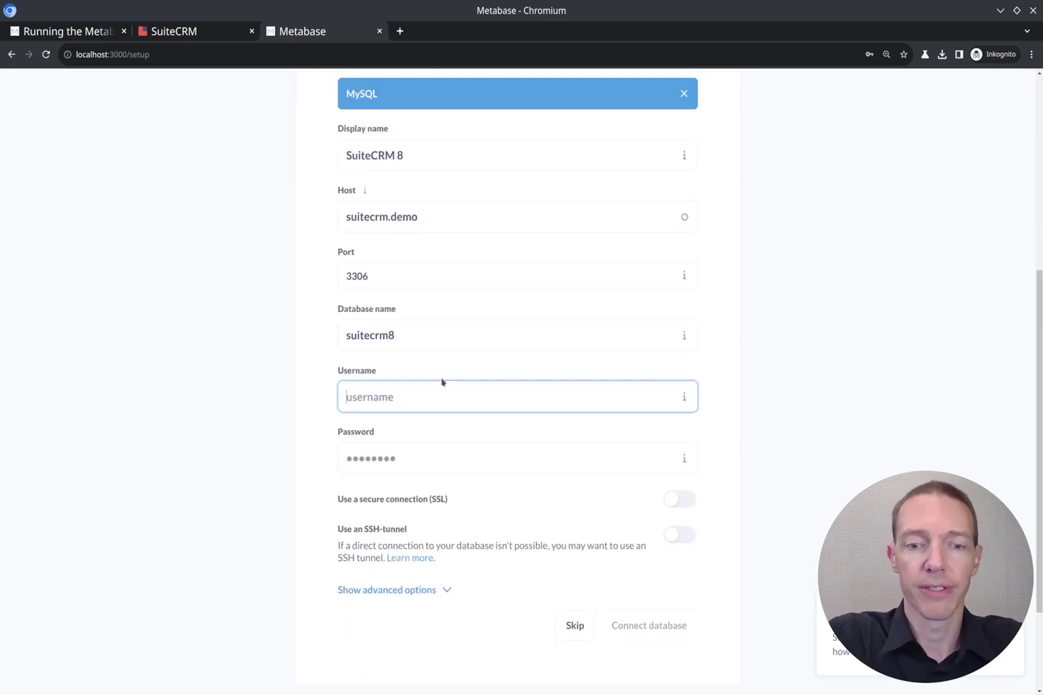
type("metabase")
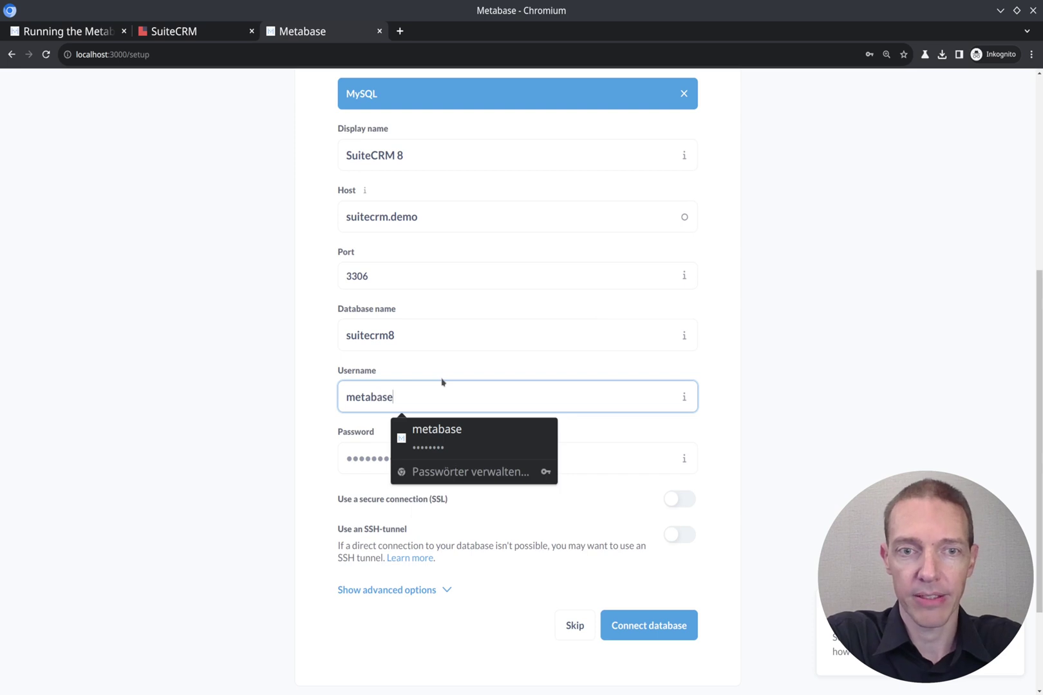
key("Tab")
type("base")
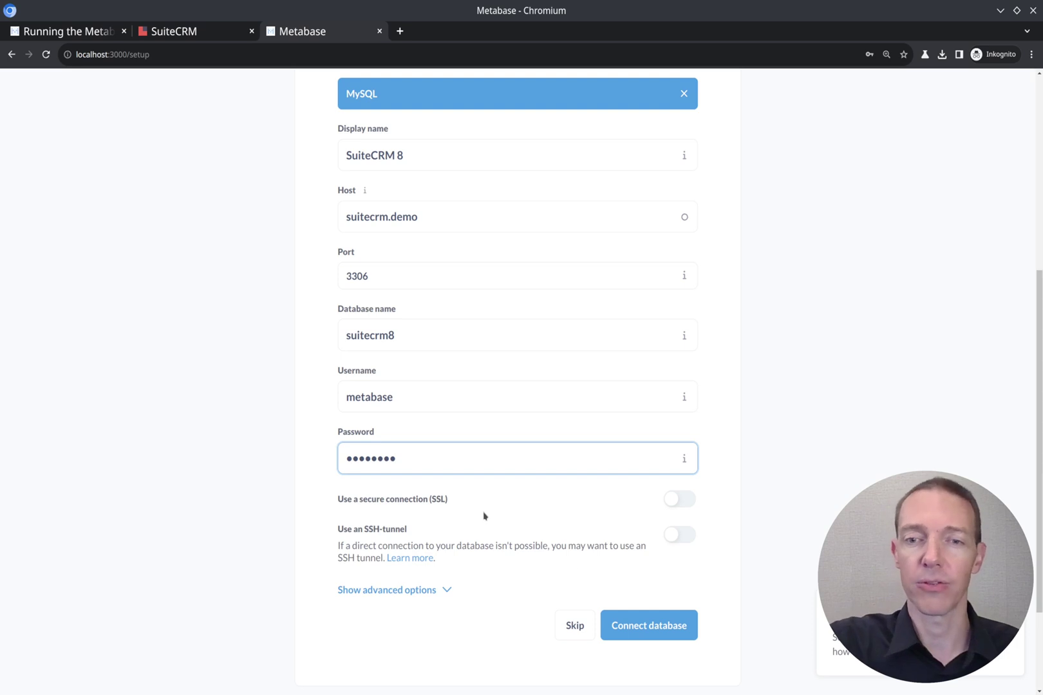
left_click(648, 628)
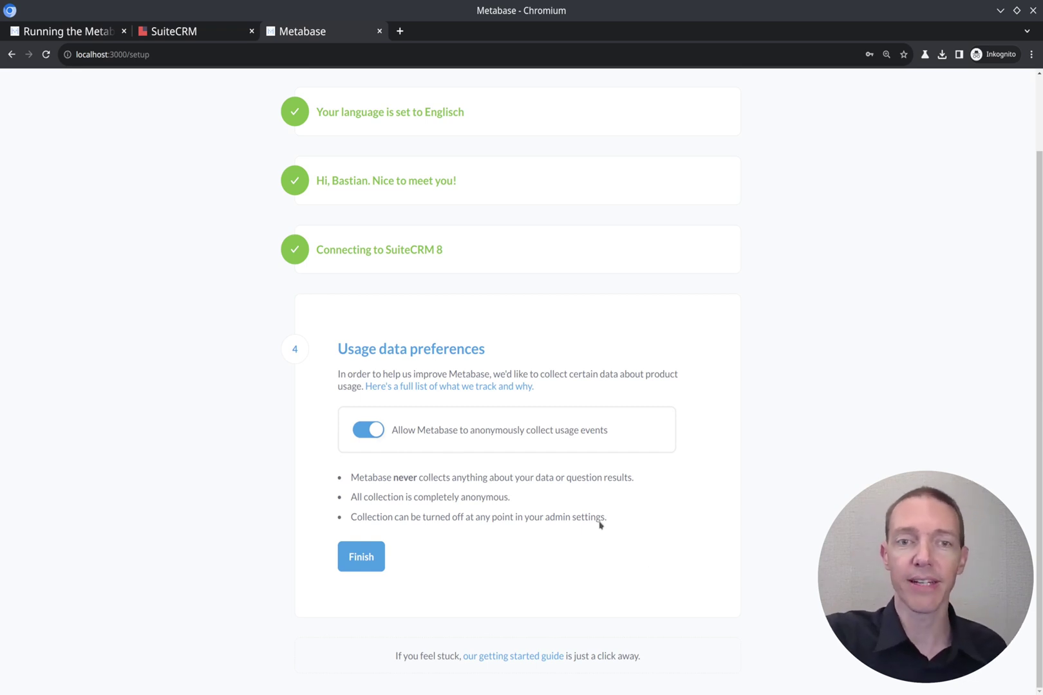
Turn off anonymous usage events, finish setup and go to the Metabase home page.
left_click(368, 430)
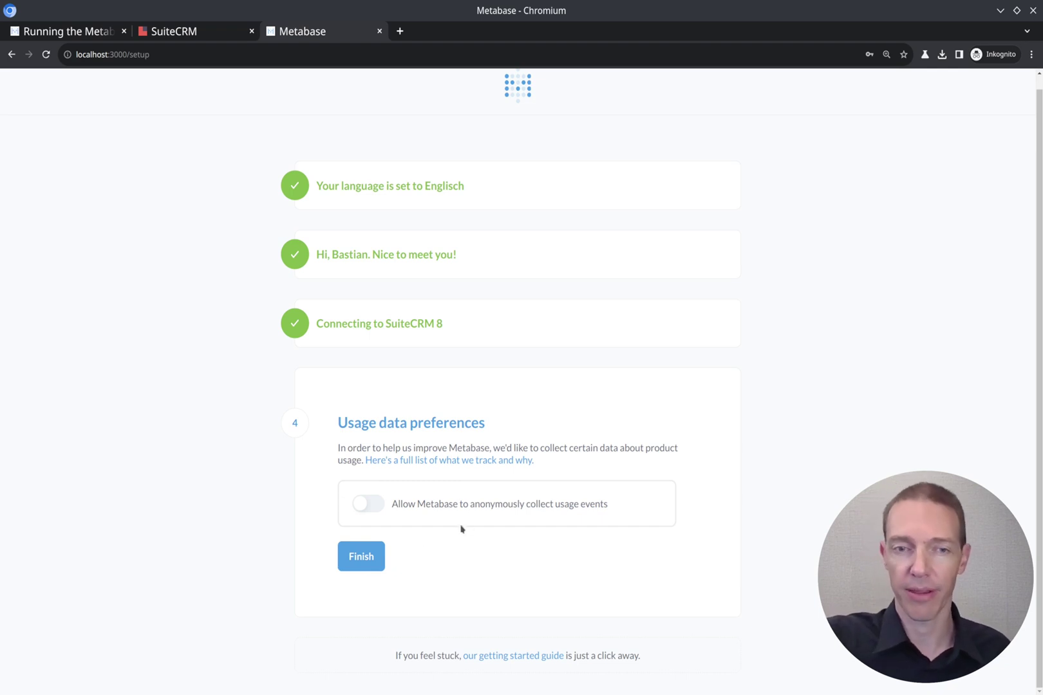
left_click(362, 556)
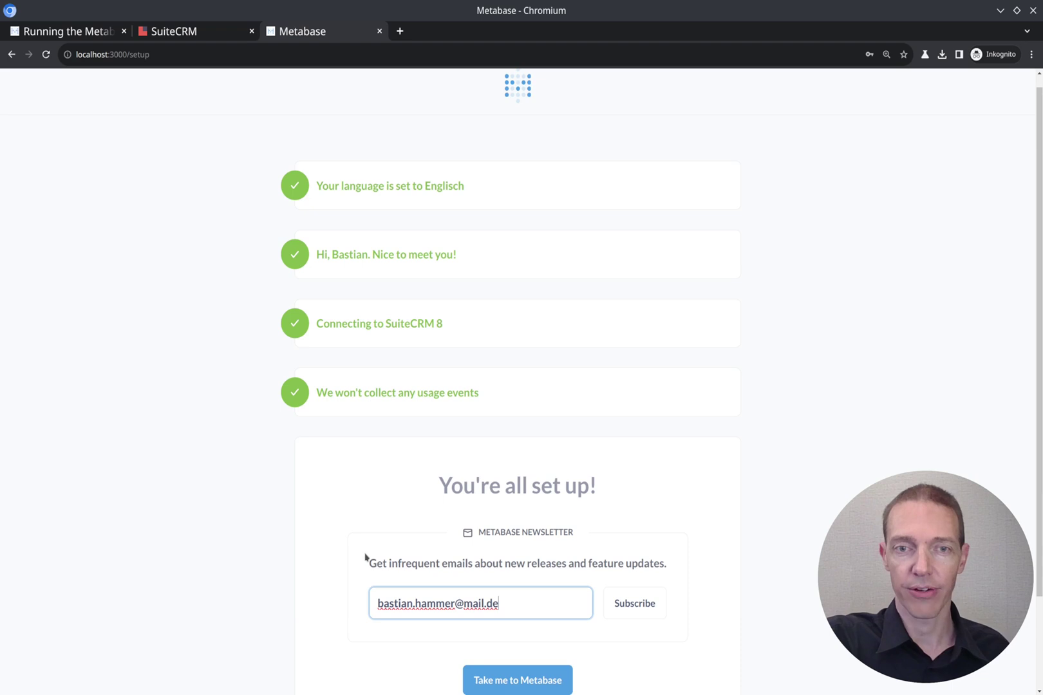
scroll(515, 529, "down", 2)
left_click(506, 568)
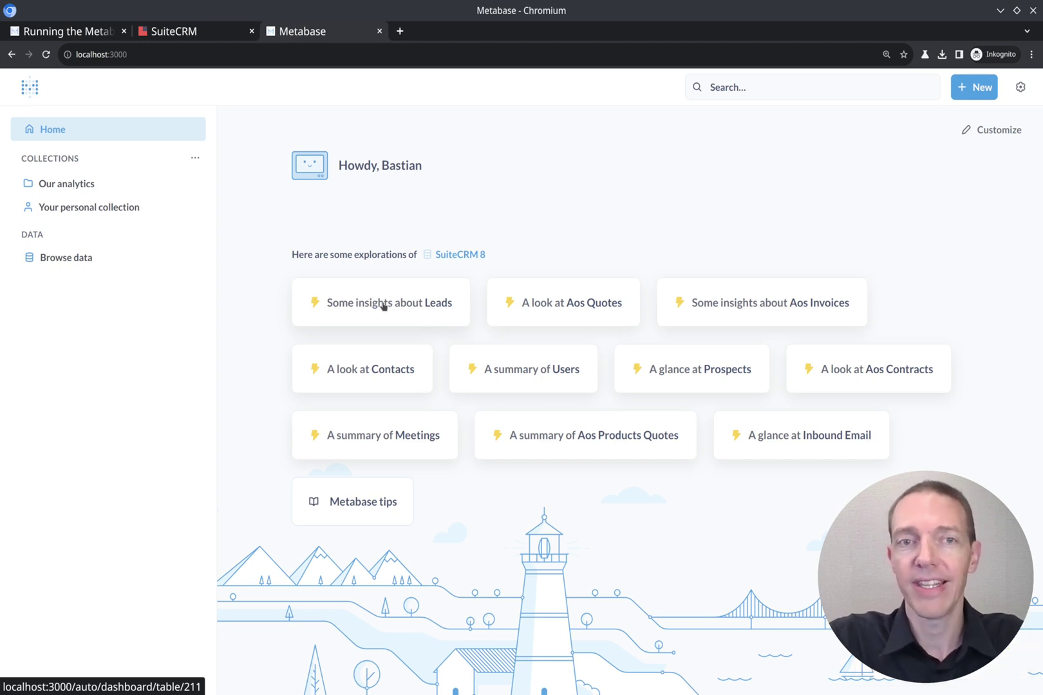
Browse the 'Some insights about Leads' x-ray dashboard, then open the + New menu.
left_click(383, 304)
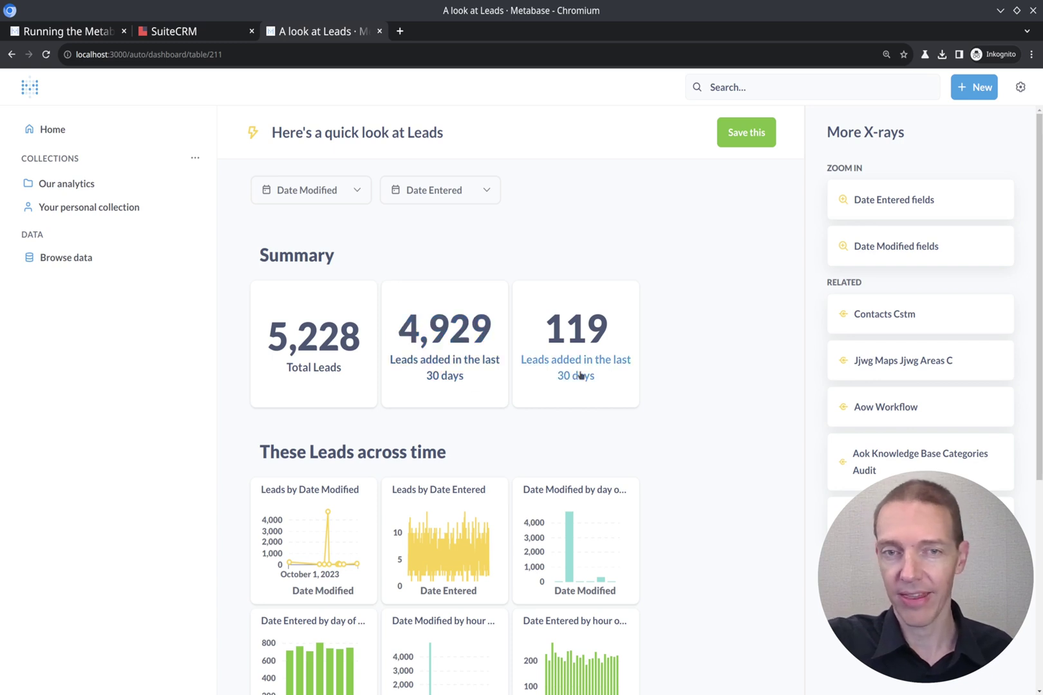
scroll(665, 390, "down", 3)
scroll(631, 263, "up", 3)
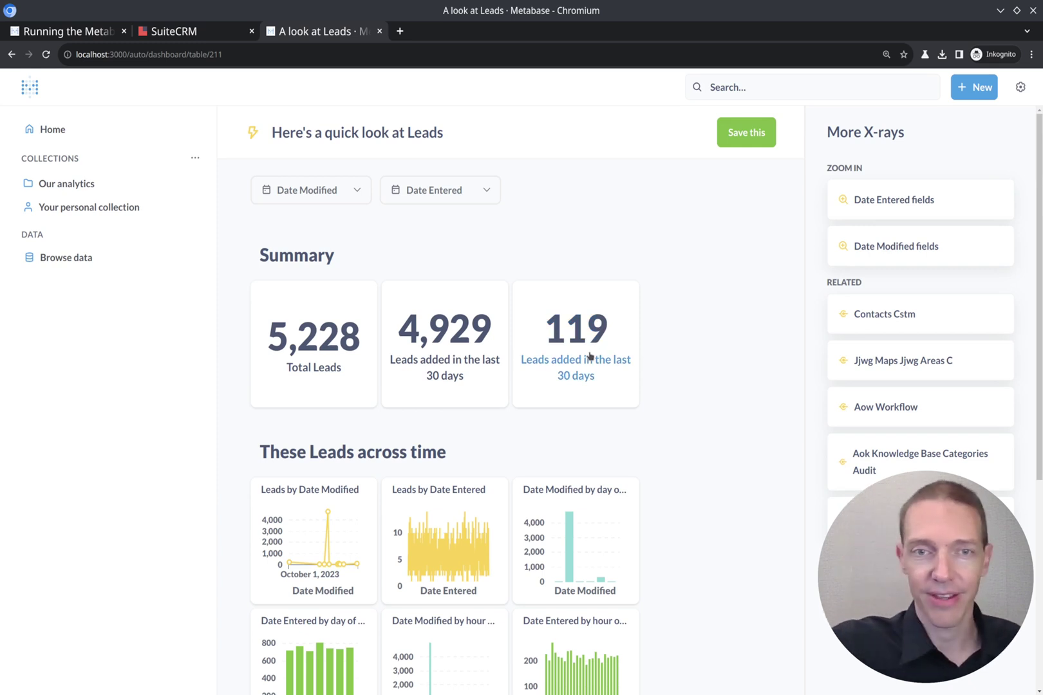
scroll(589, 355, "down", 5)
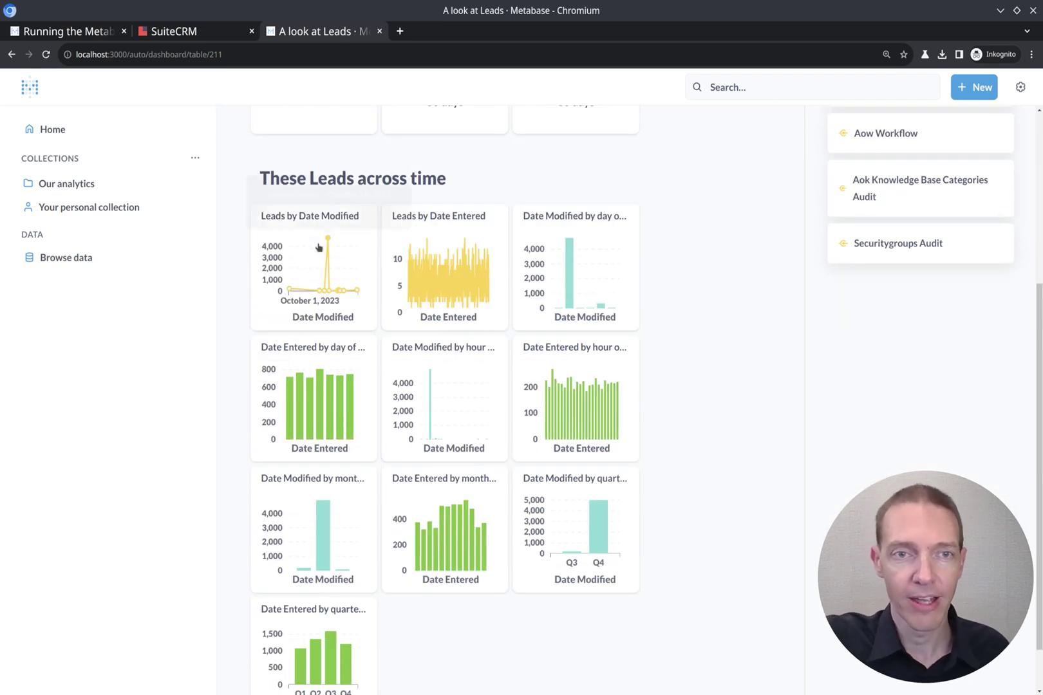
mouse_move(329, 241)
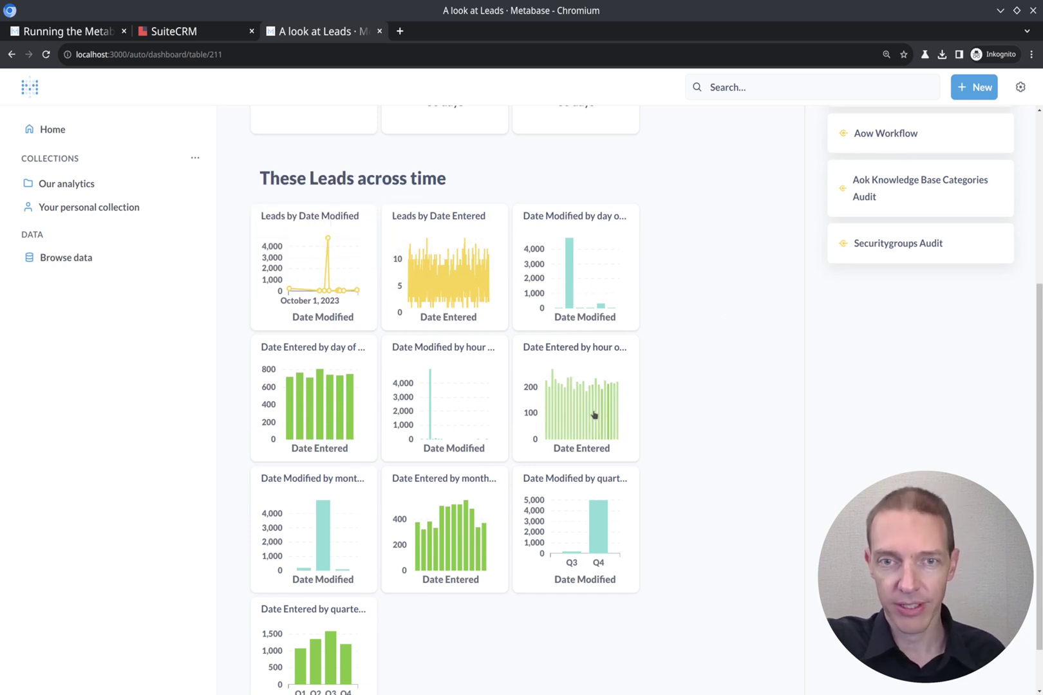
mouse_move(318, 439)
scroll(463, 495, "down", 2)
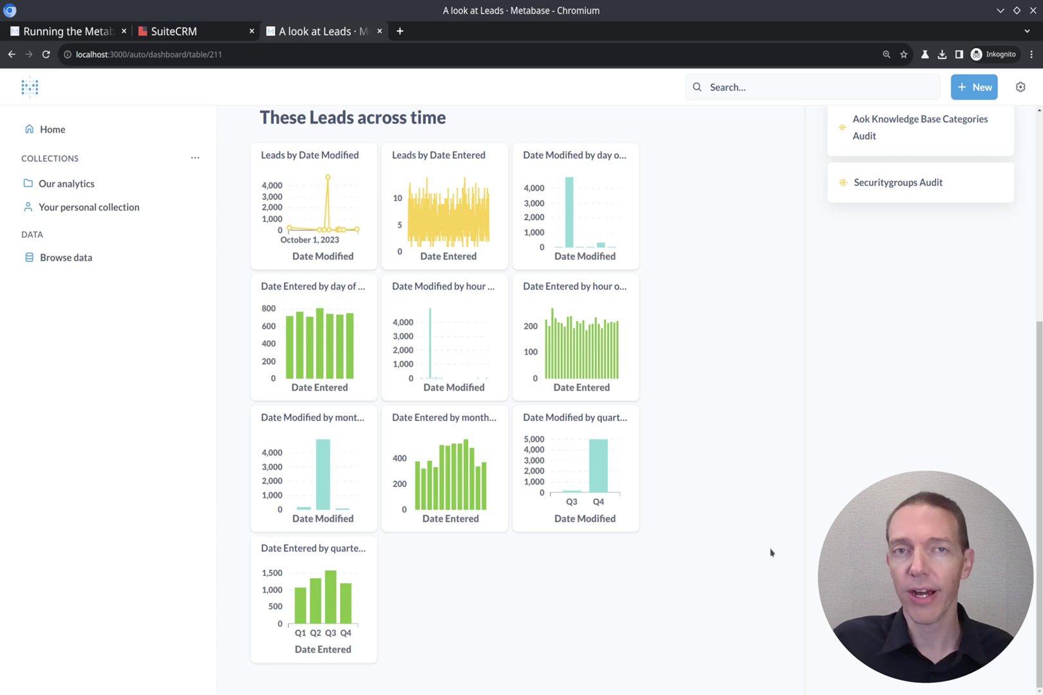
scroll(738, 548, "up", 5)
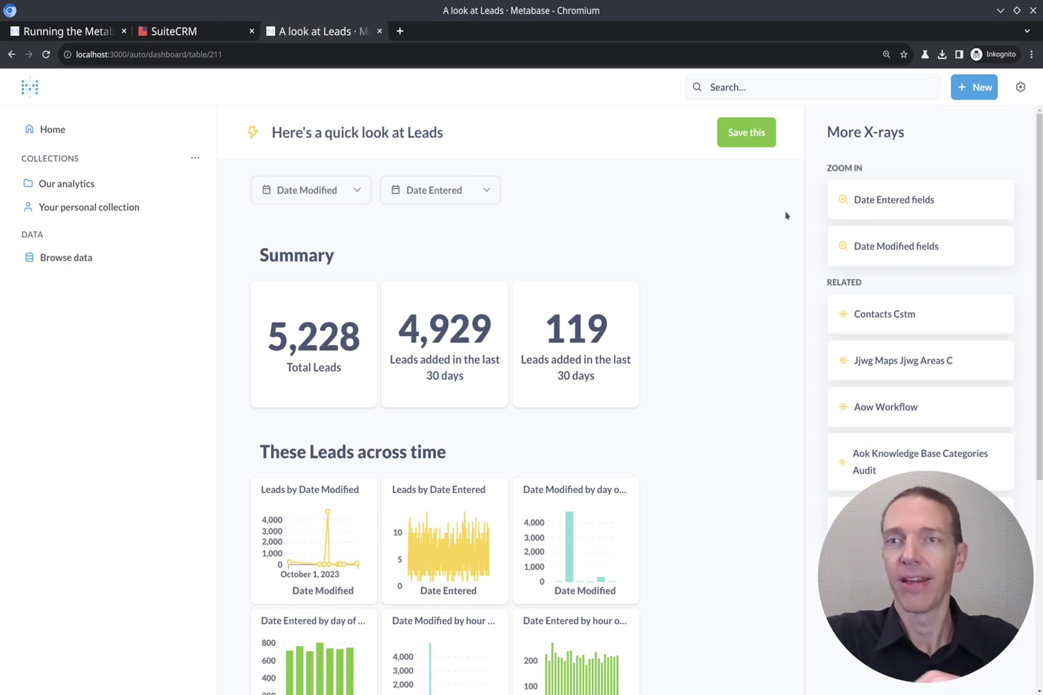
left_click(963, 95)
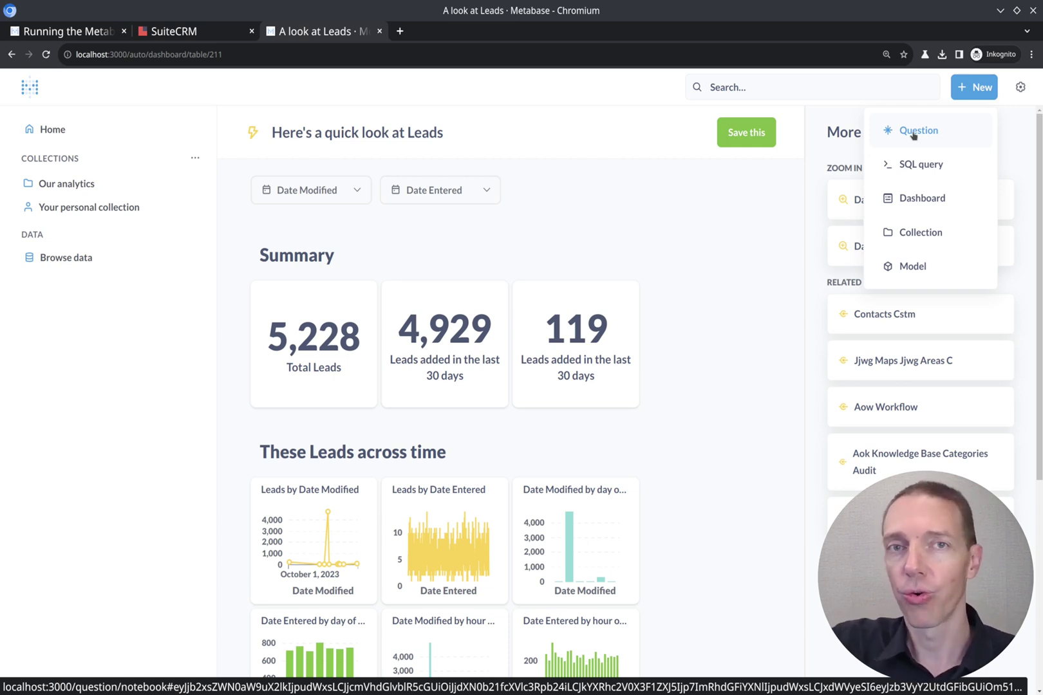
Start a new question on the SuiteCRM 8 Leads table, found by searching 'lead'.
left_click(914, 132)
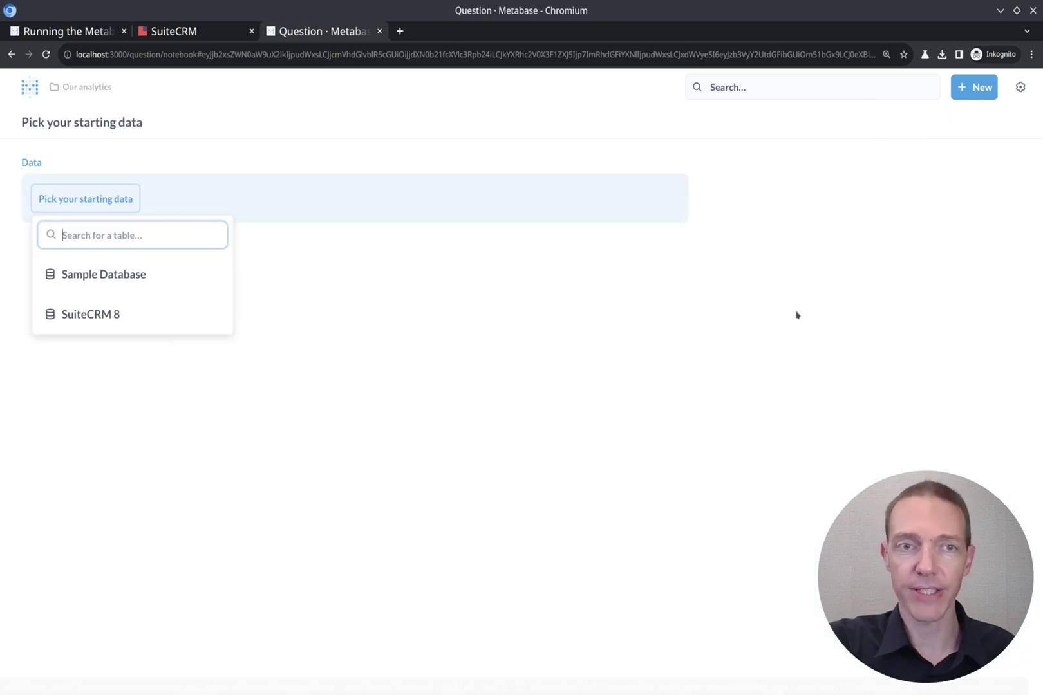
left_click(108, 318)
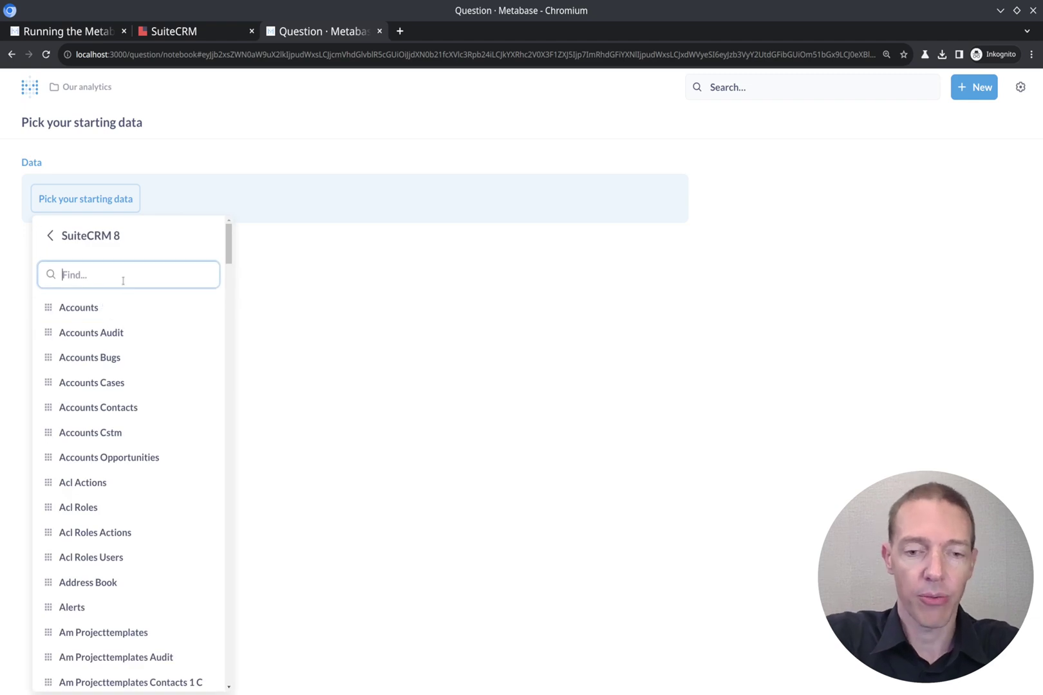
type("lead")
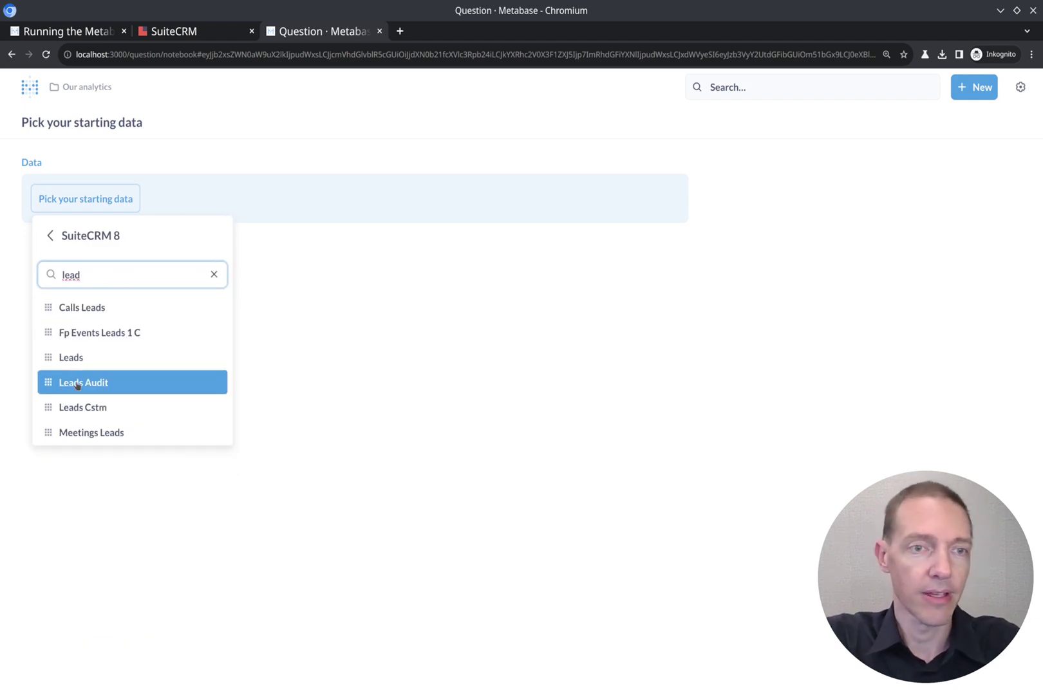
left_click(79, 359)
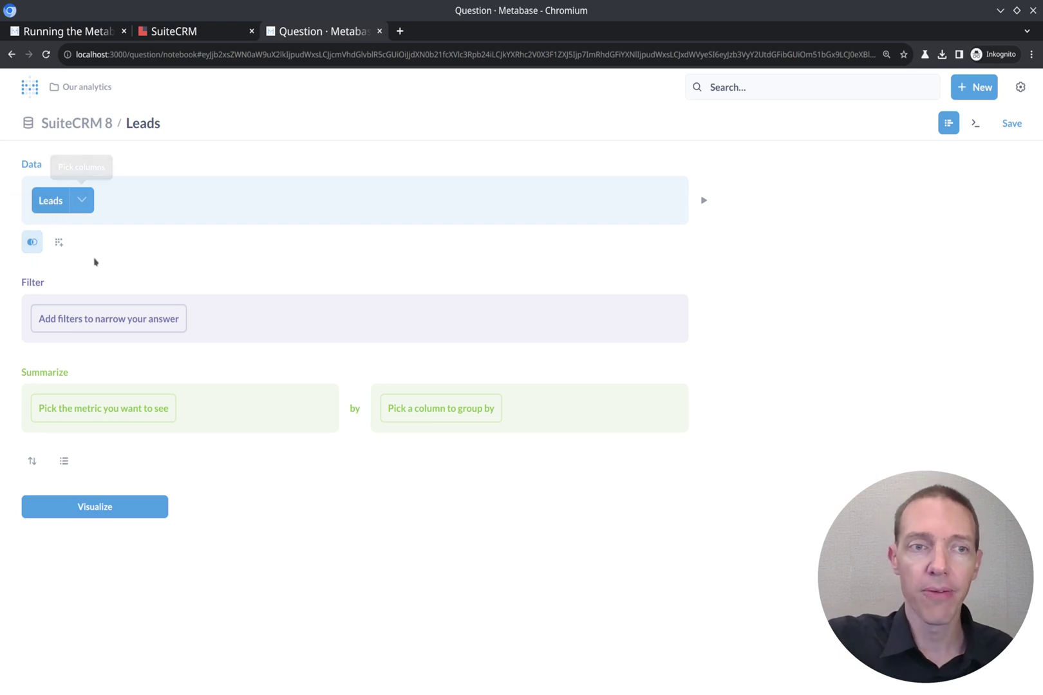
Filter the Leads question to Date Entered within the last 12 months.
left_click(107, 327)
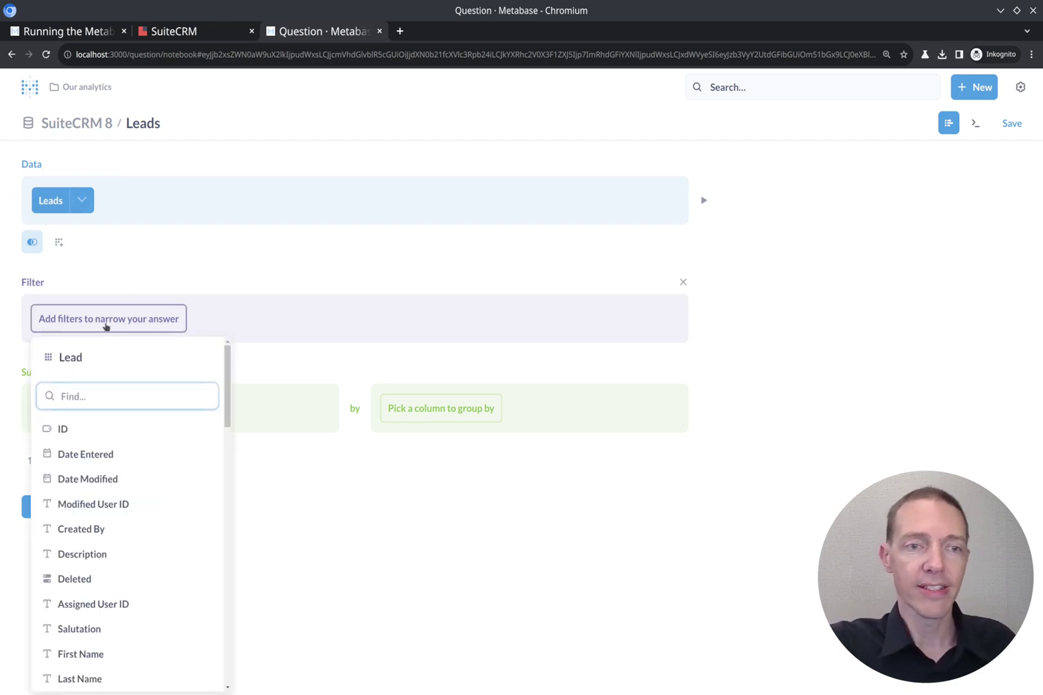
left_click(109, 462)
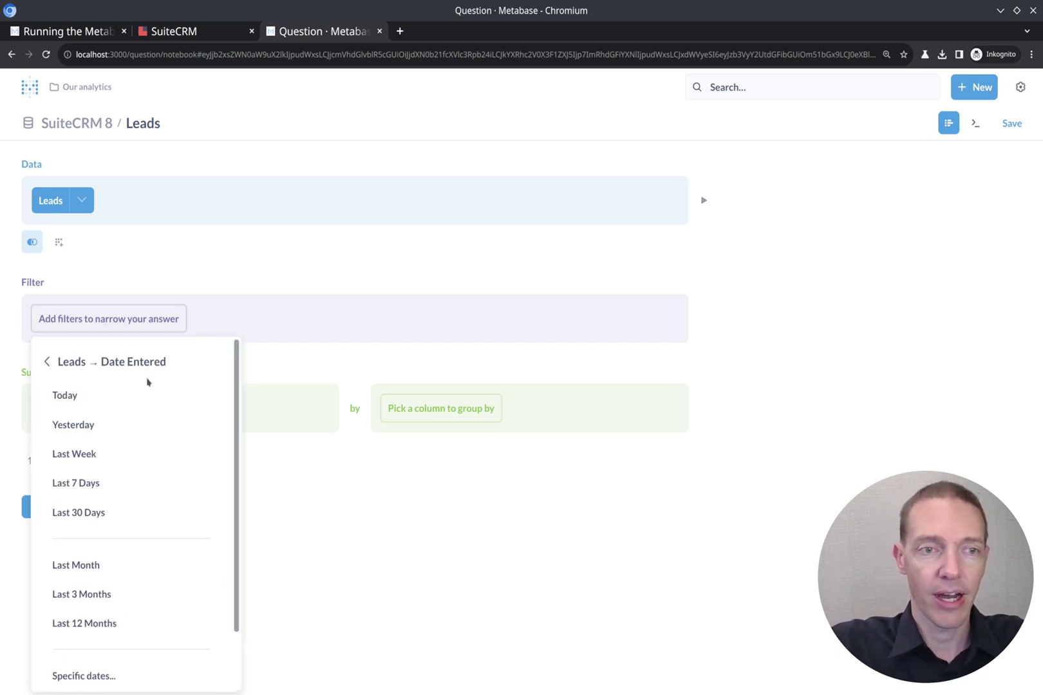
scroll(178, 479, "down", 1)
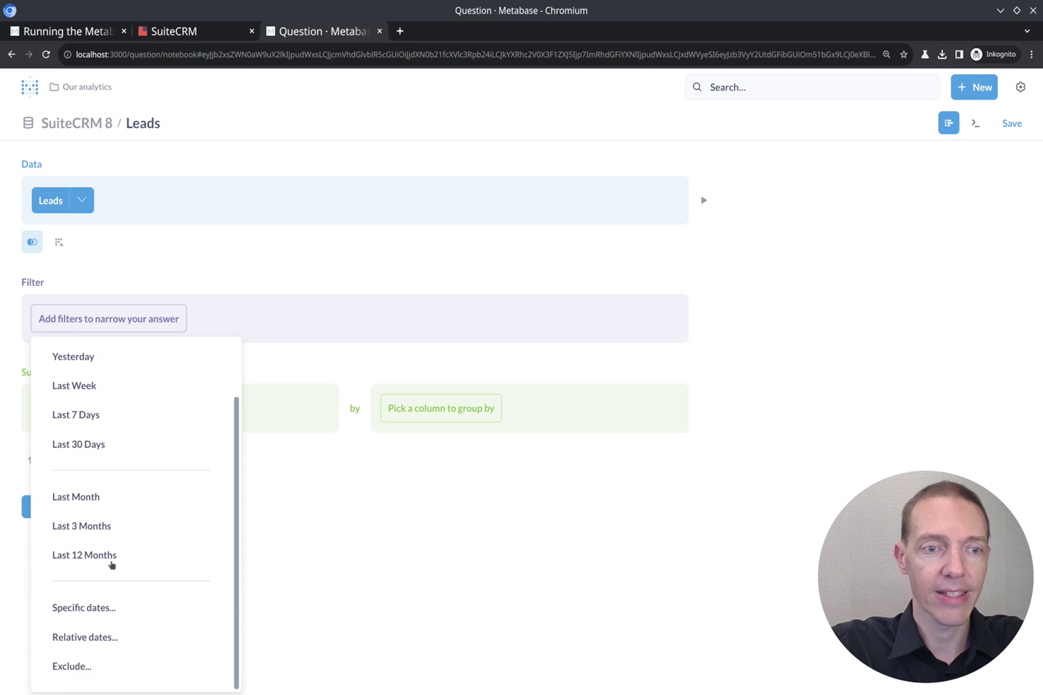
left_click(85, 556)
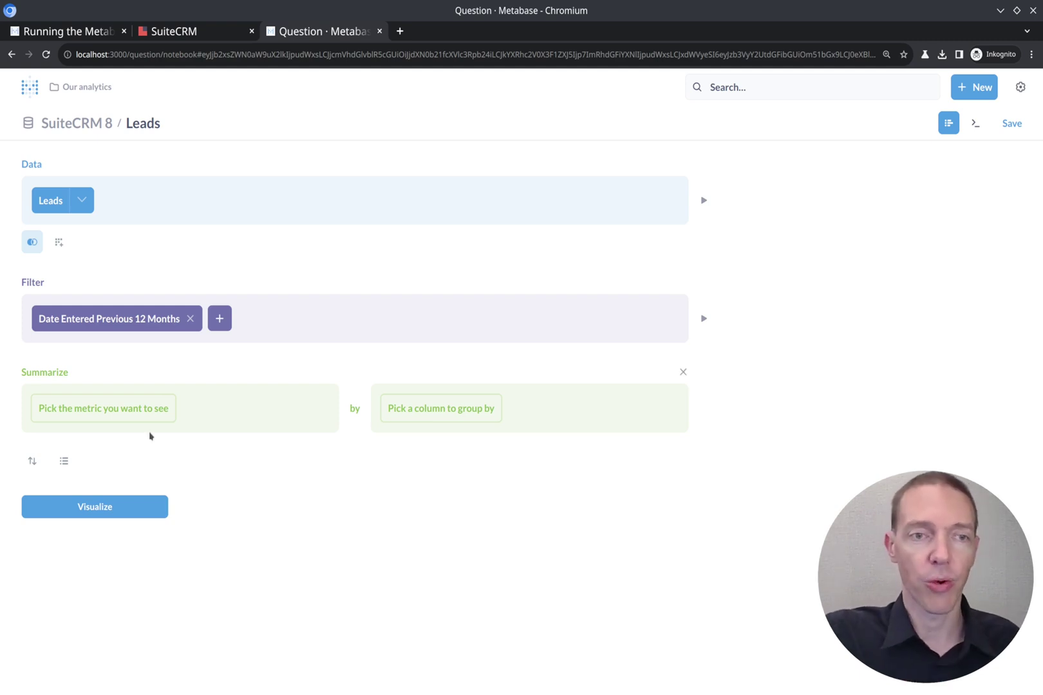
left_click(114, 416)
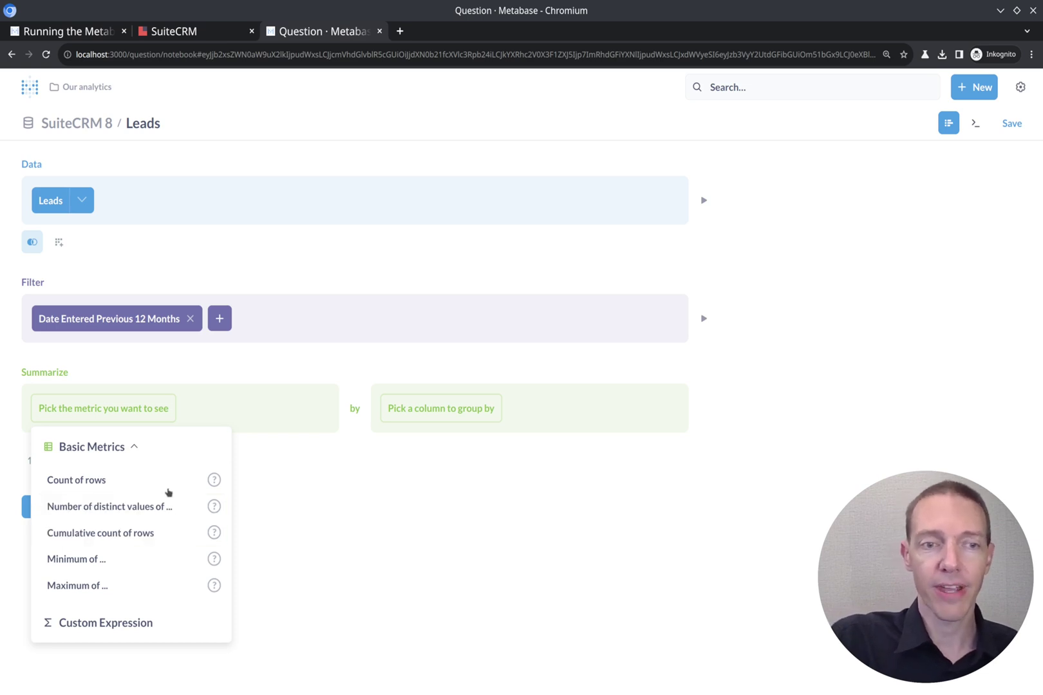
Summarize by Count of rows grouped by Date Entered at Month granularity.
left_click(69, 482)
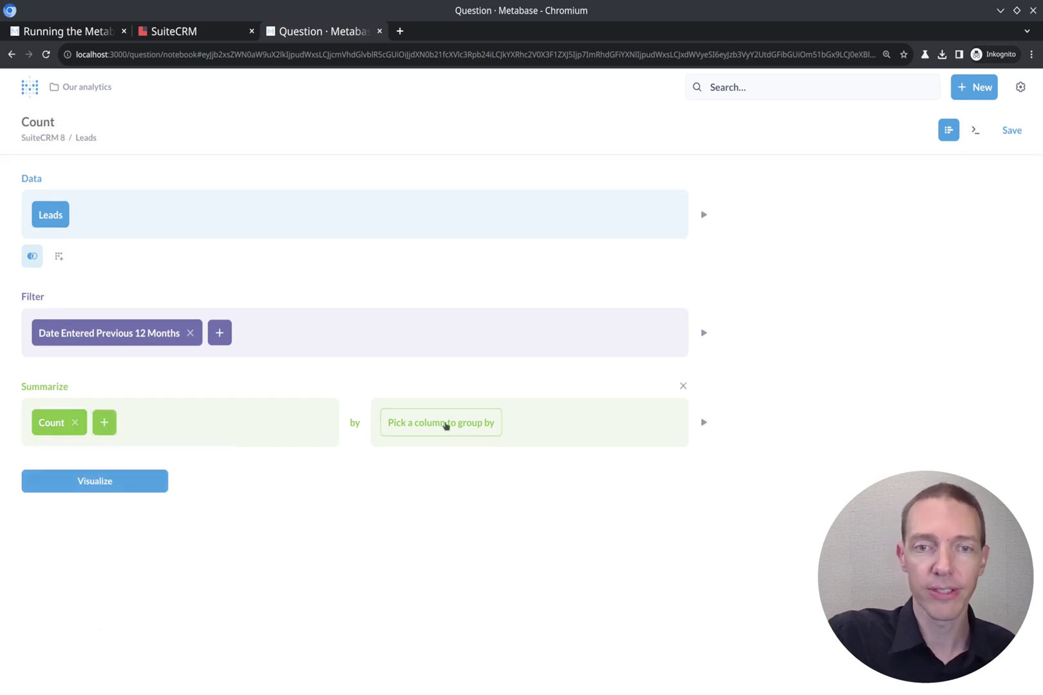
left_click(470, 426)
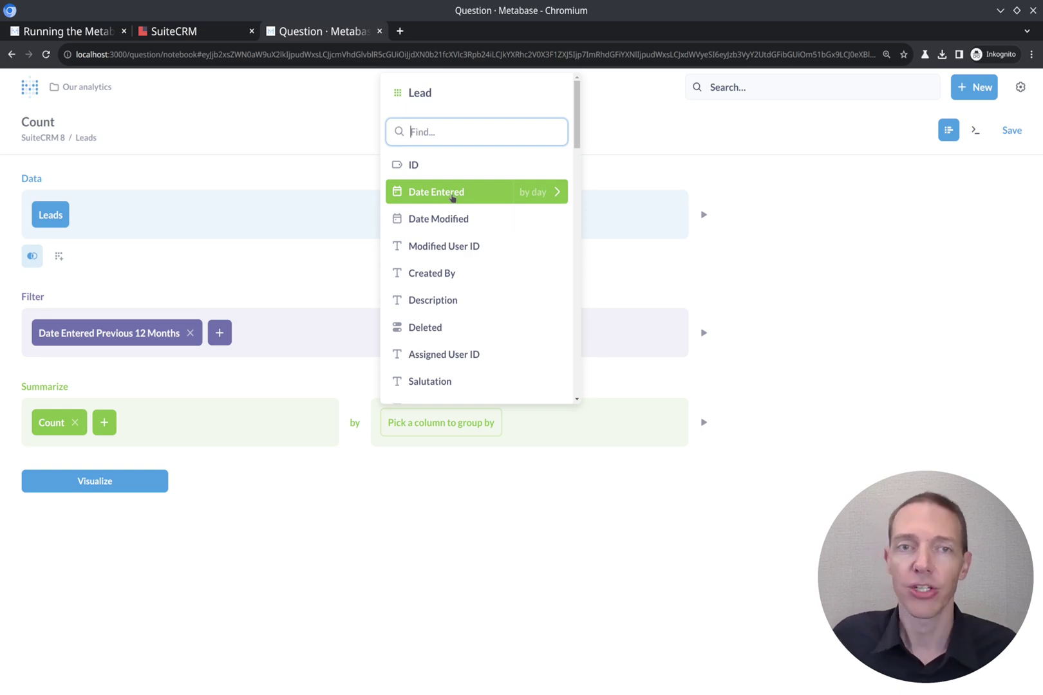
type("da")
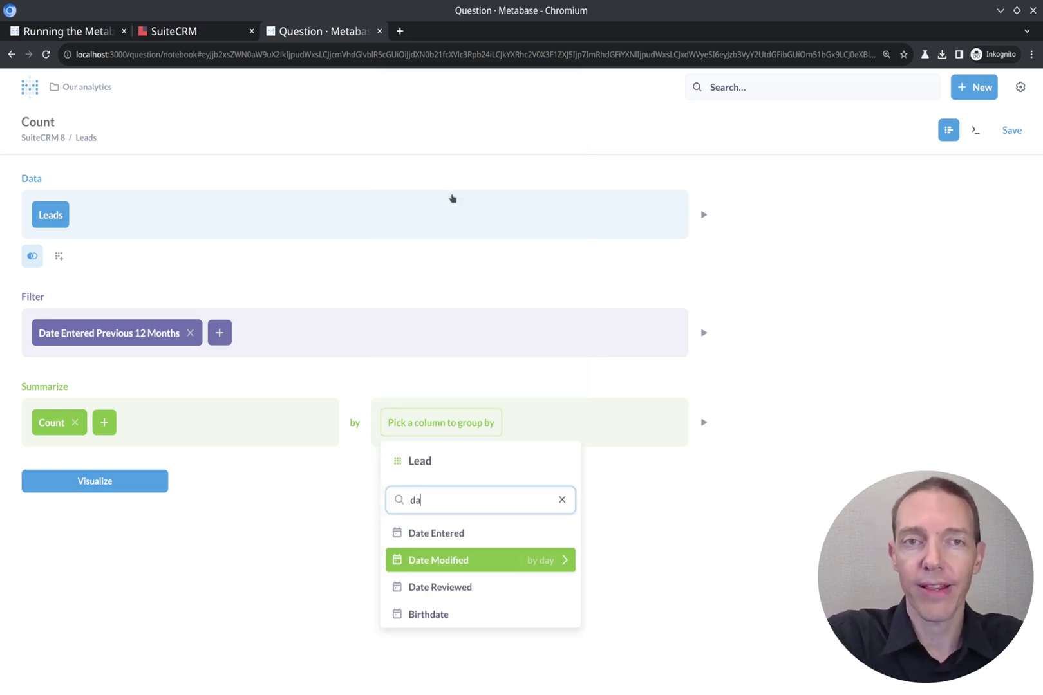
type("te")
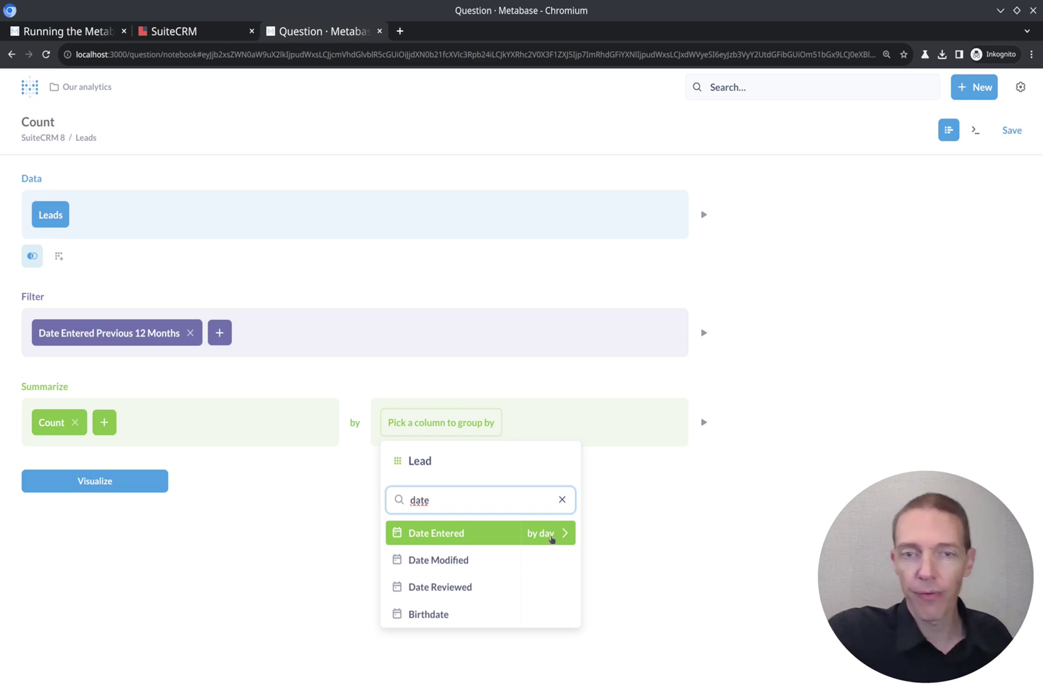
left_click(552, 540)
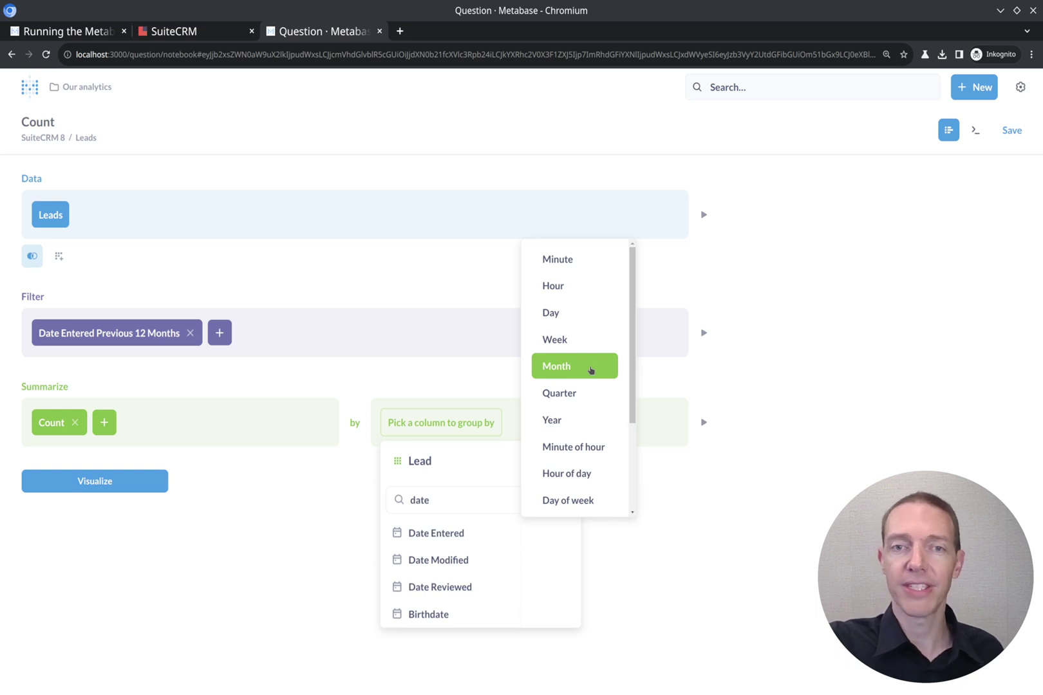
scroll(591, 370, "down", 3)
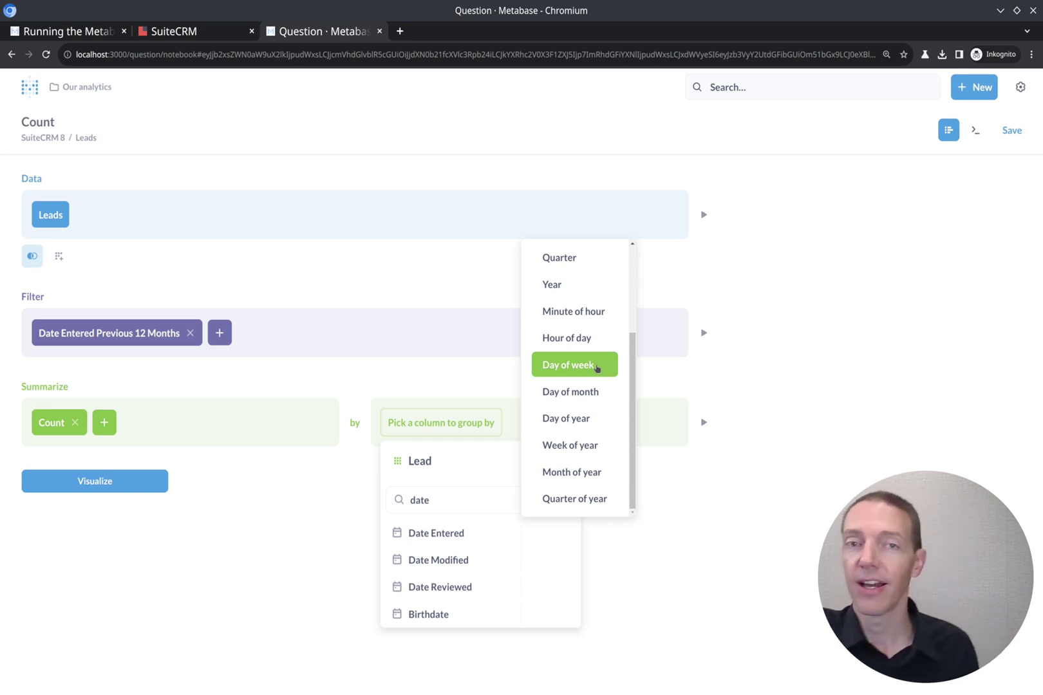
scroll(597, 368, "up", 3)
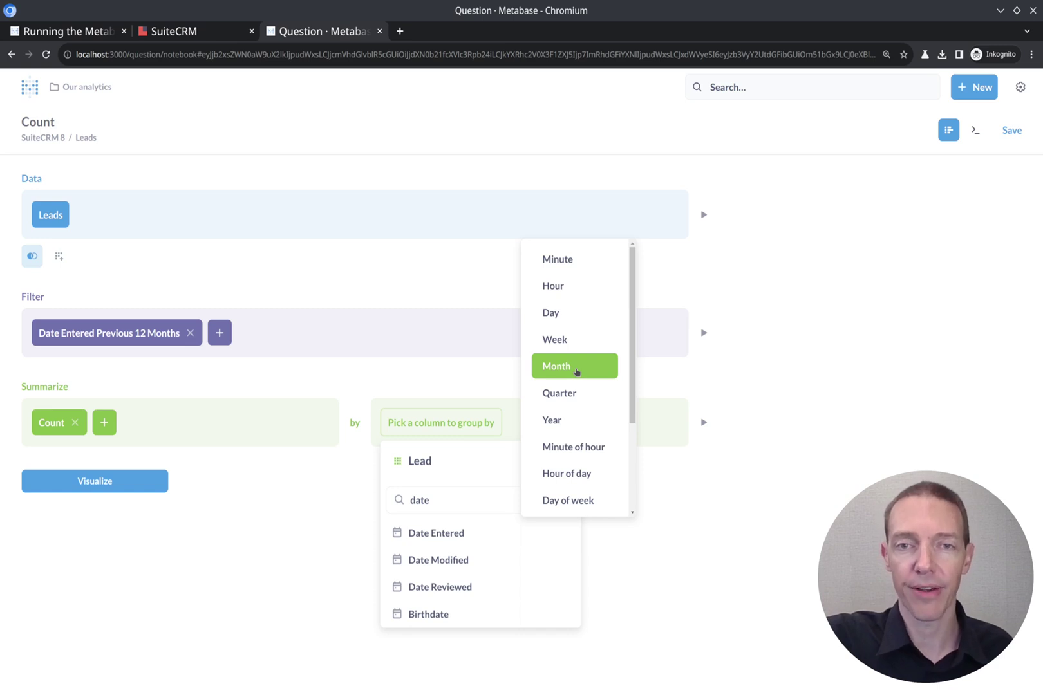
left_click(576, 371)
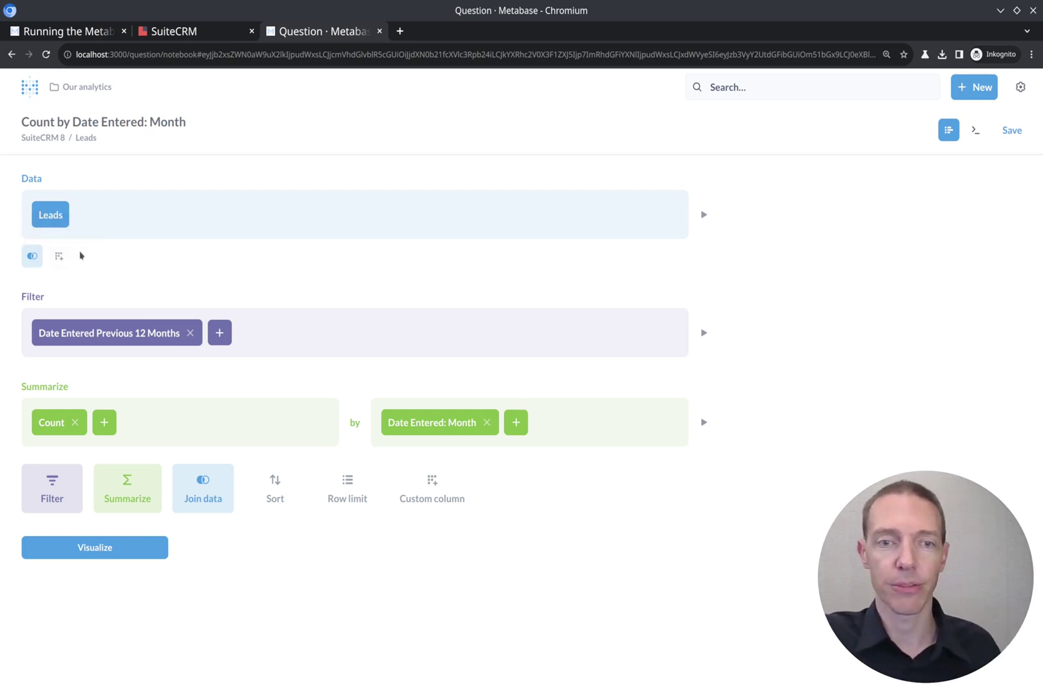
Visualize the query results and change the chart type from Line to Area.
left_click(99, 548)
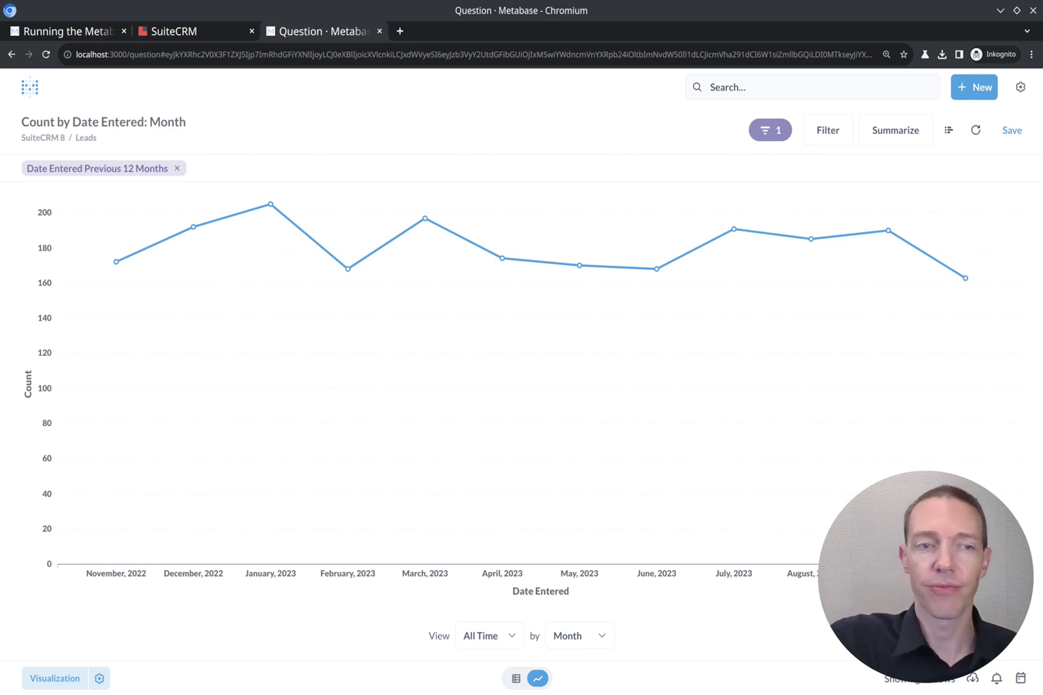
mouse_move(96, 694)
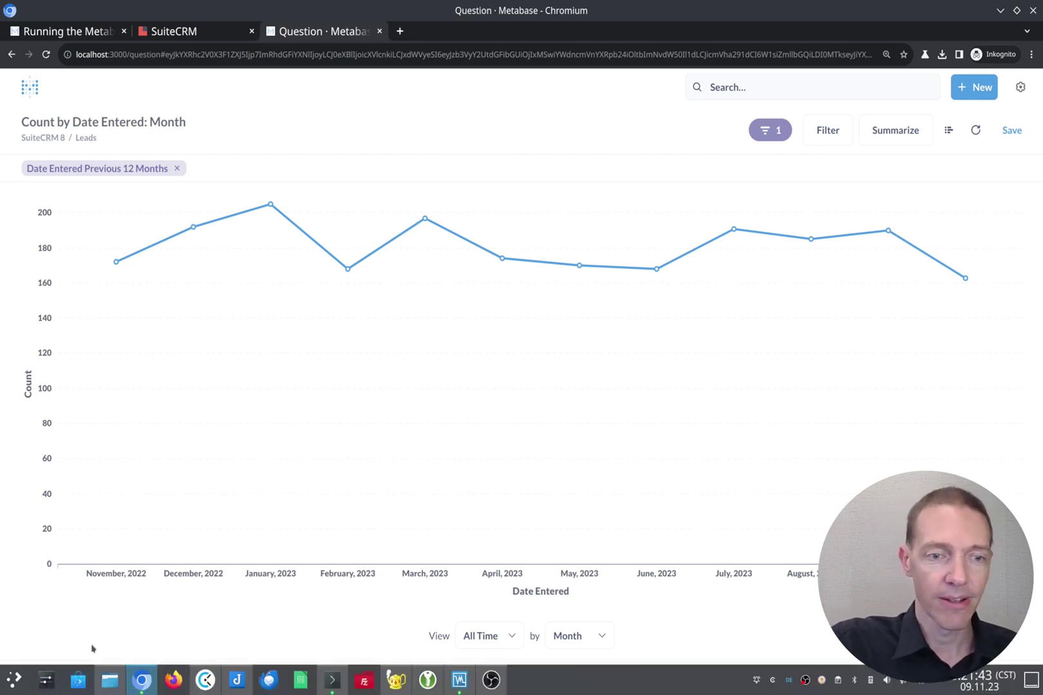
left_click(70, 680)
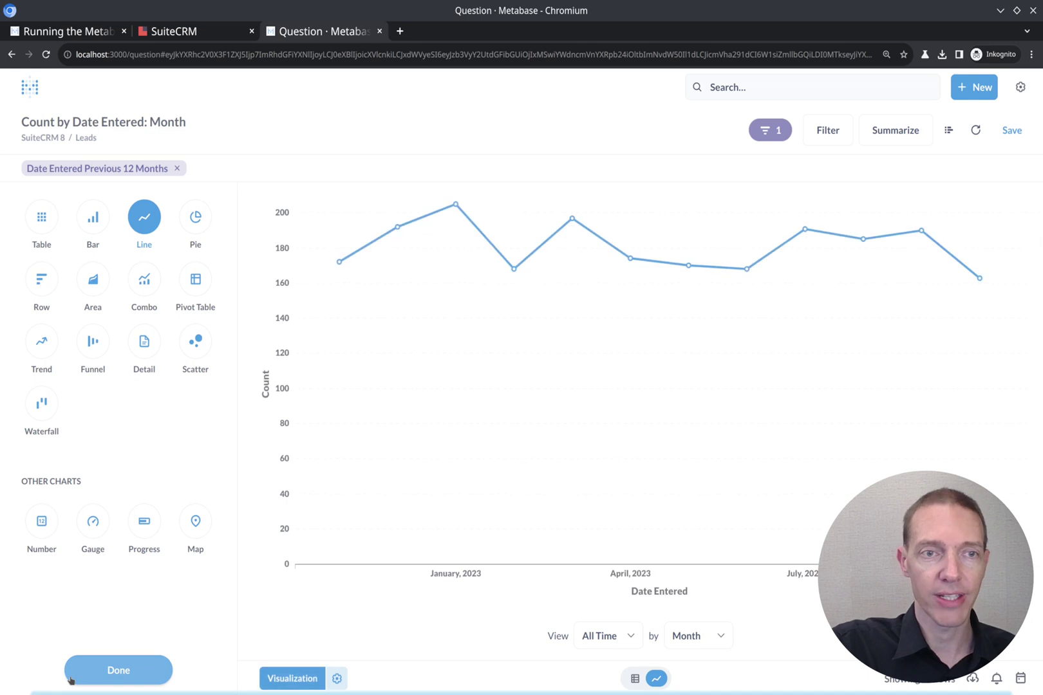
left_click(92, 281)
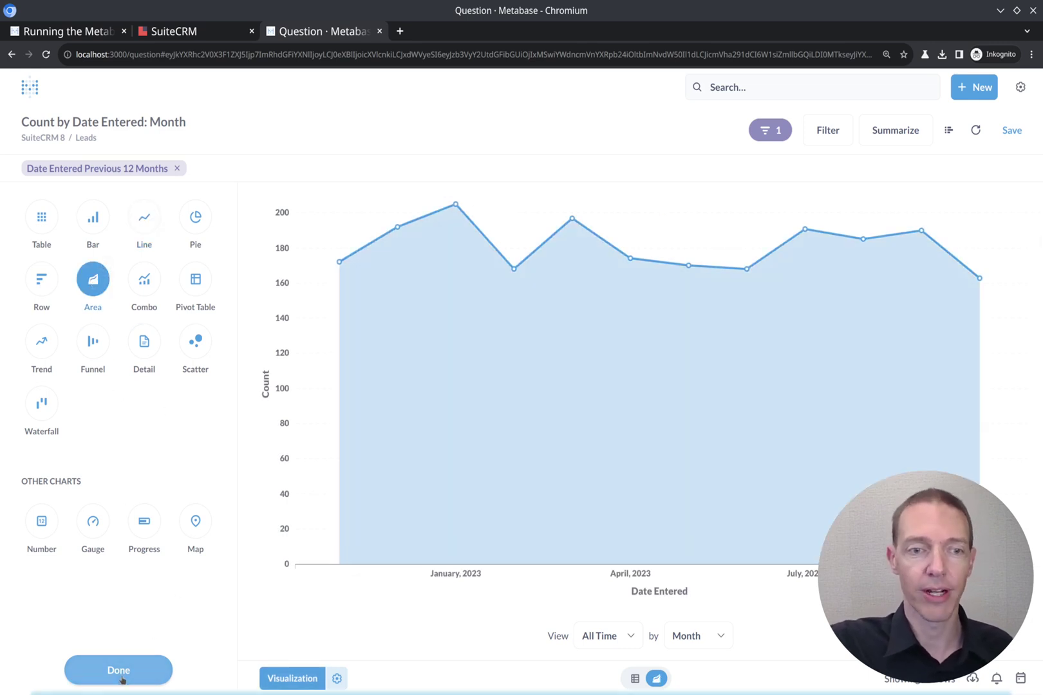
left_click(118, 673)
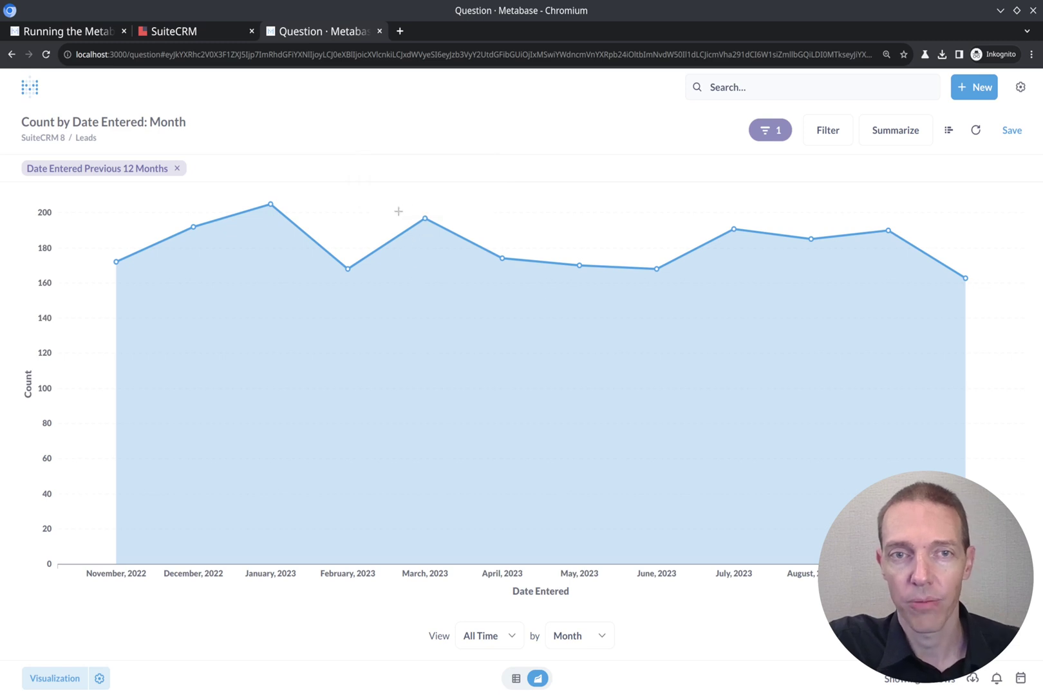
Zoom into March–June 2023, then remove the date filter and group leads by Month instead of Week.
mouse_move(396, 215)
left_mouse_down()
mouse_move(842, 451)
mouse_move(750, 485)
mouse_move(687, 483)
mouse_move(695, 483)
left_mouse_up()
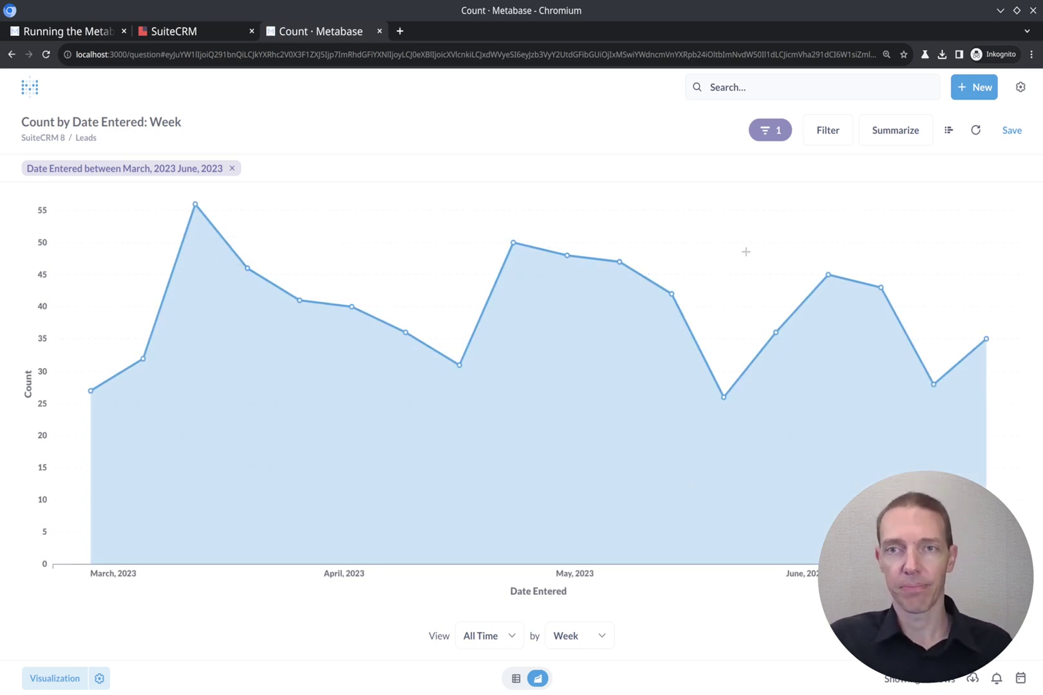
left_click(231, 169)
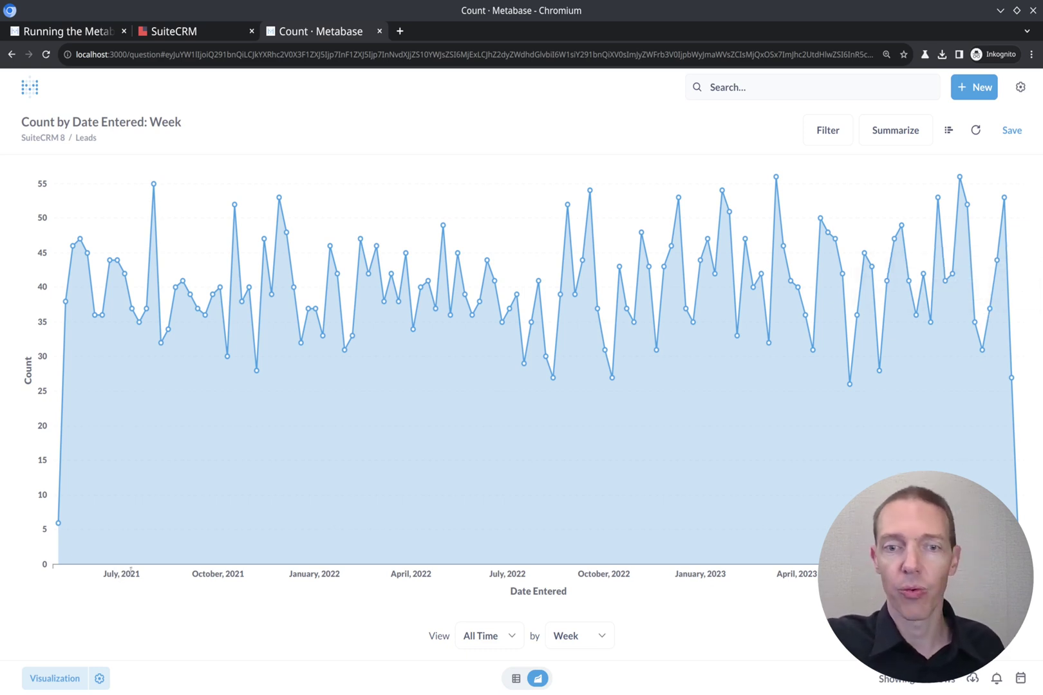
left_click(604, 636)
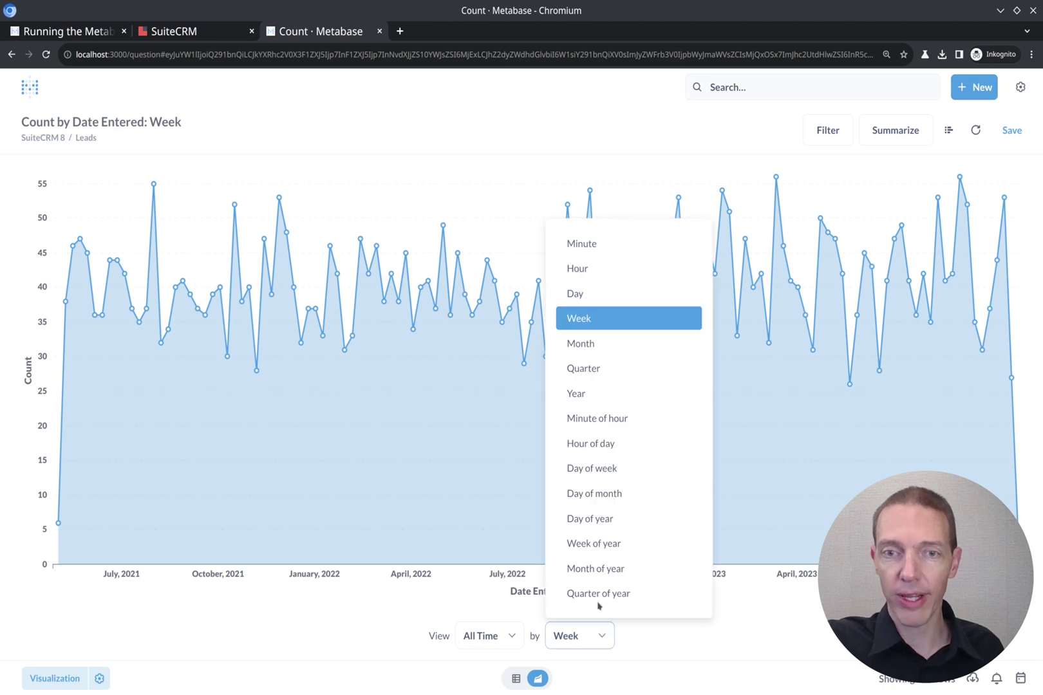
left_click(613, 348)
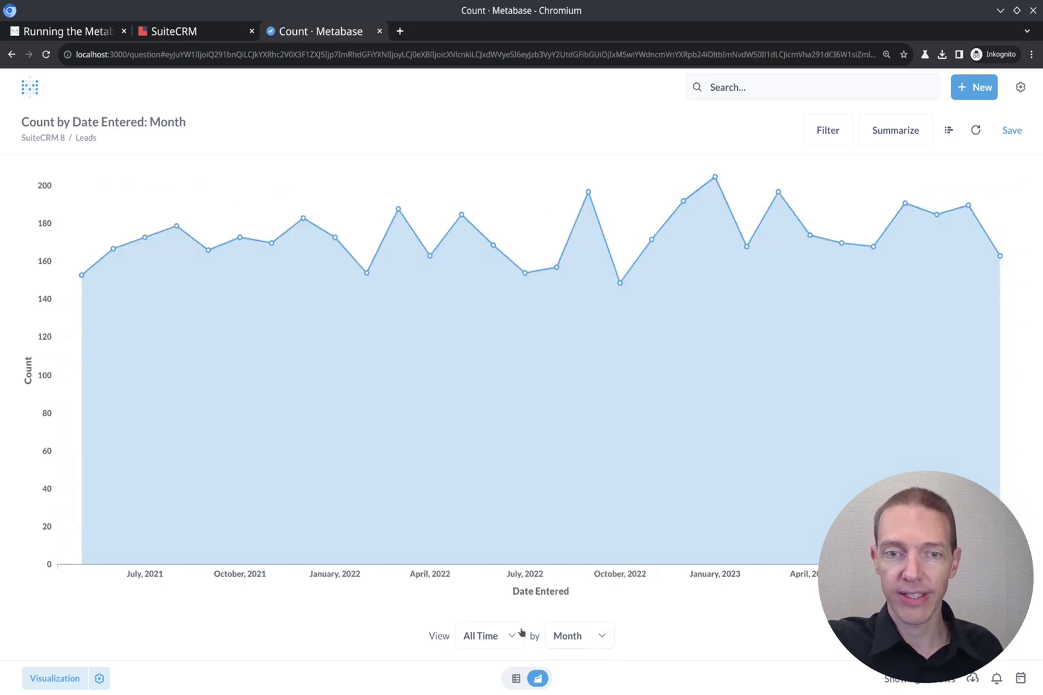
Set the chart's date range to the Previous 12 months.
left_click(514, 637)
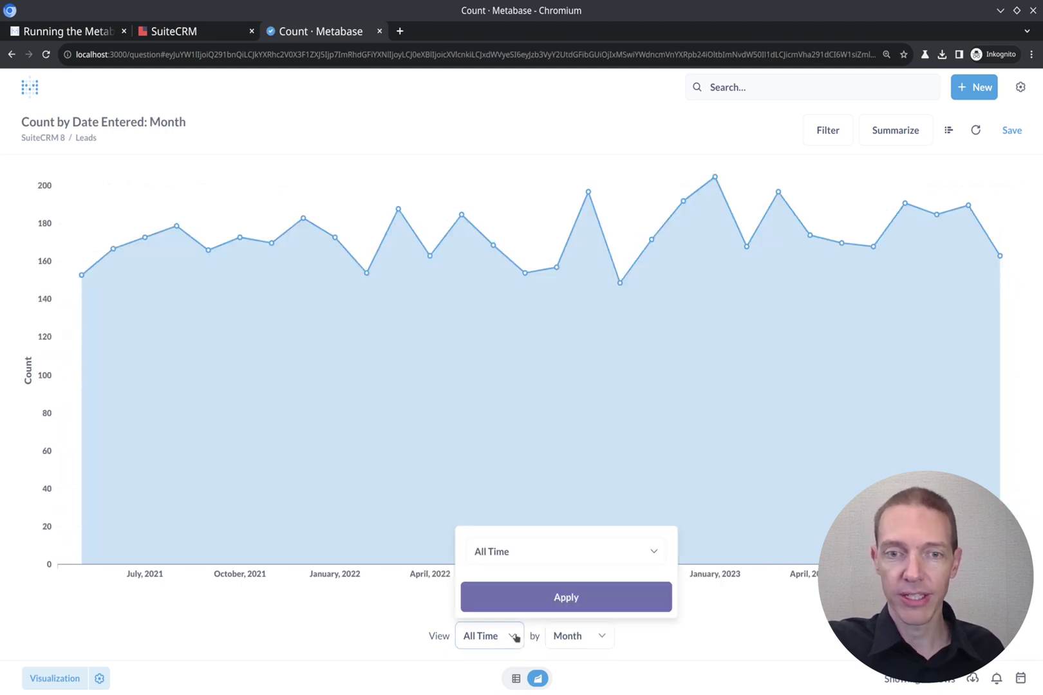
left_click(568, 554)
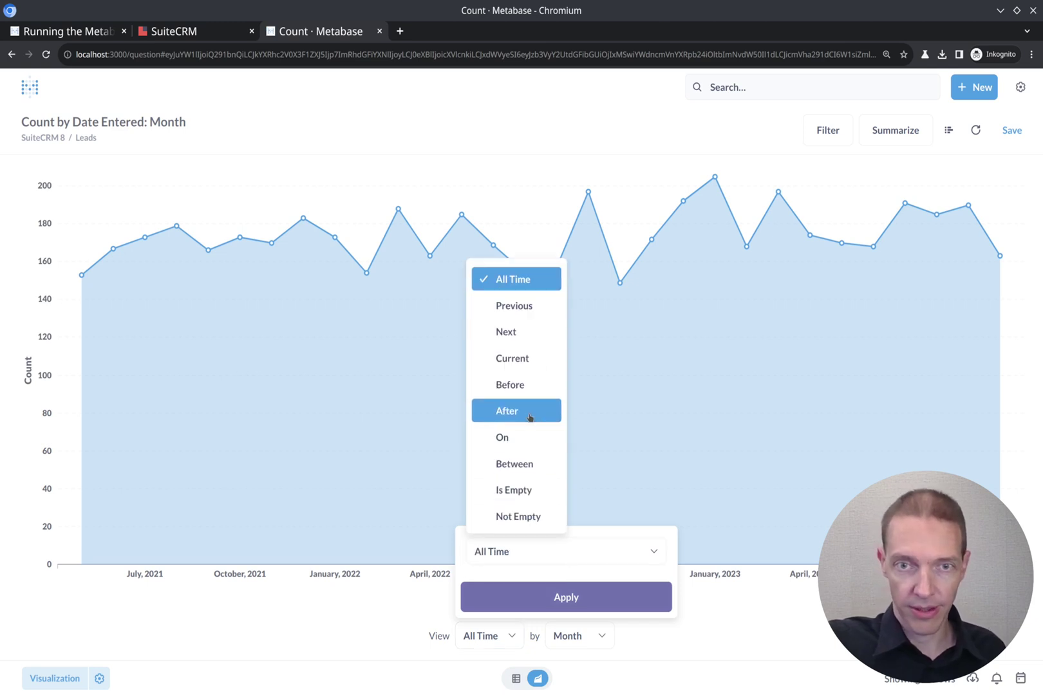
left_click(544, 308)
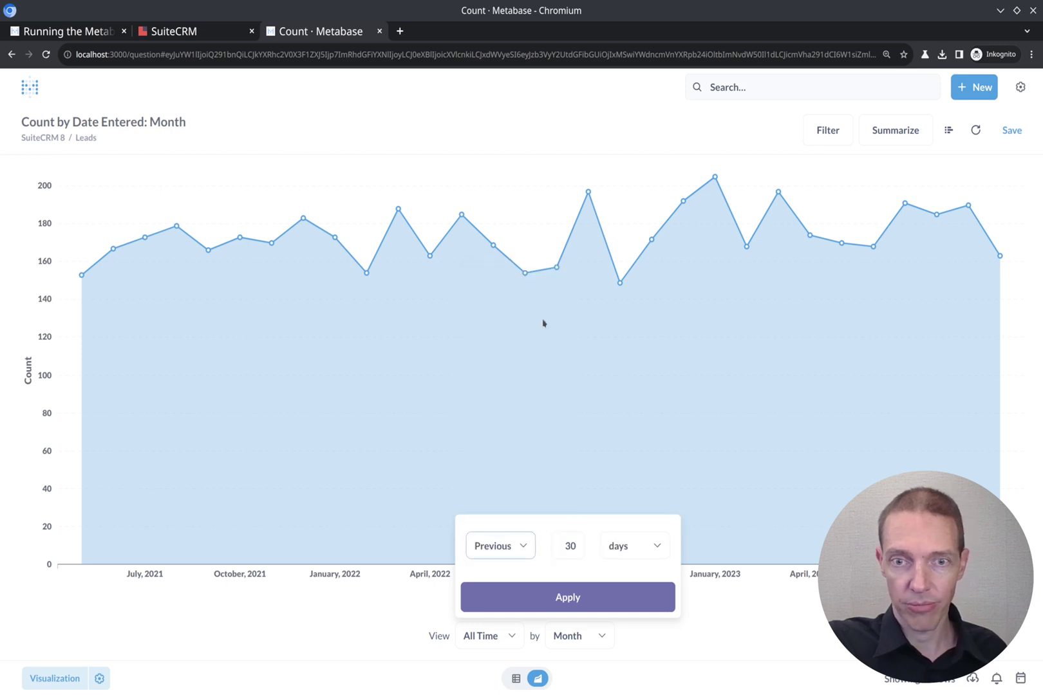
left_click(571, 546)
double_click(568, 546)
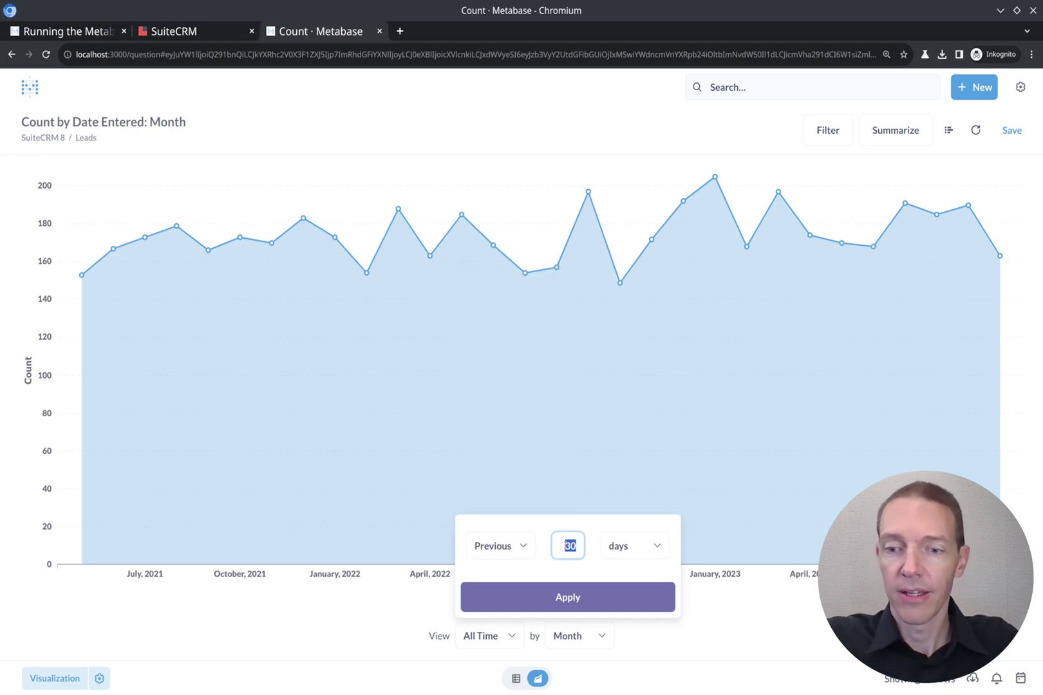
type("12")
key("Tab")
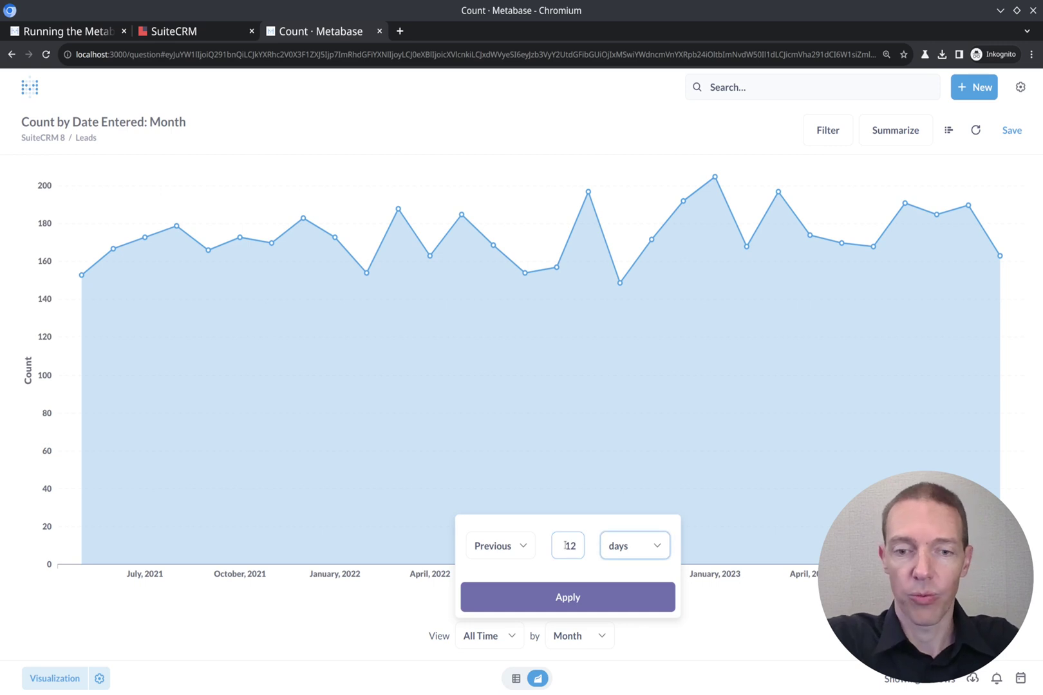
left_click(659, 546)
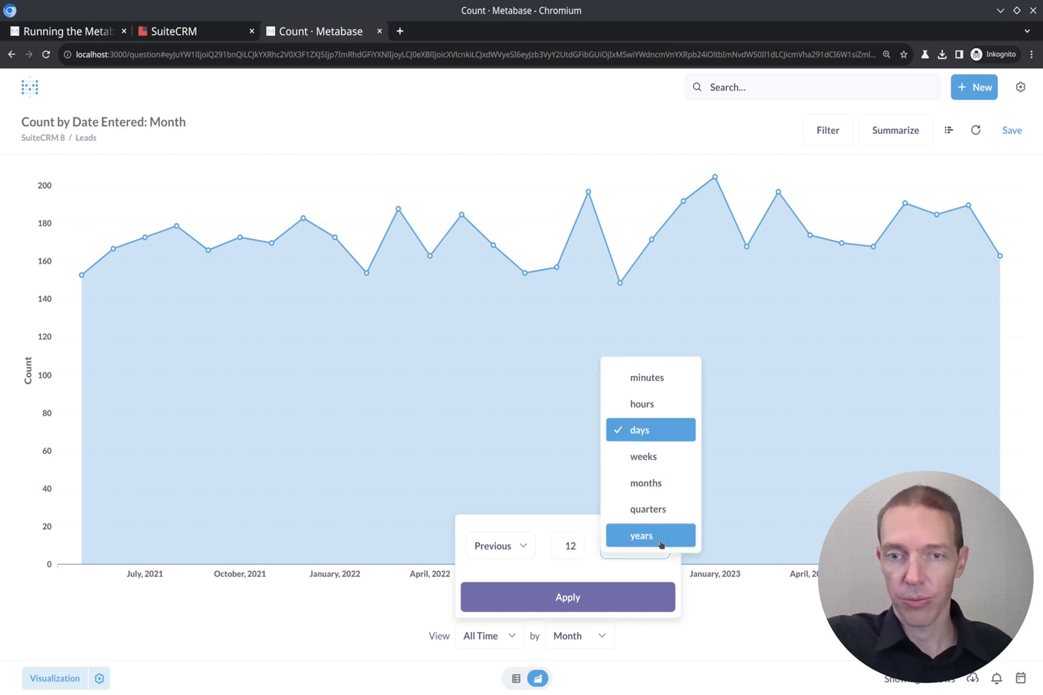
left_click(647, 459)
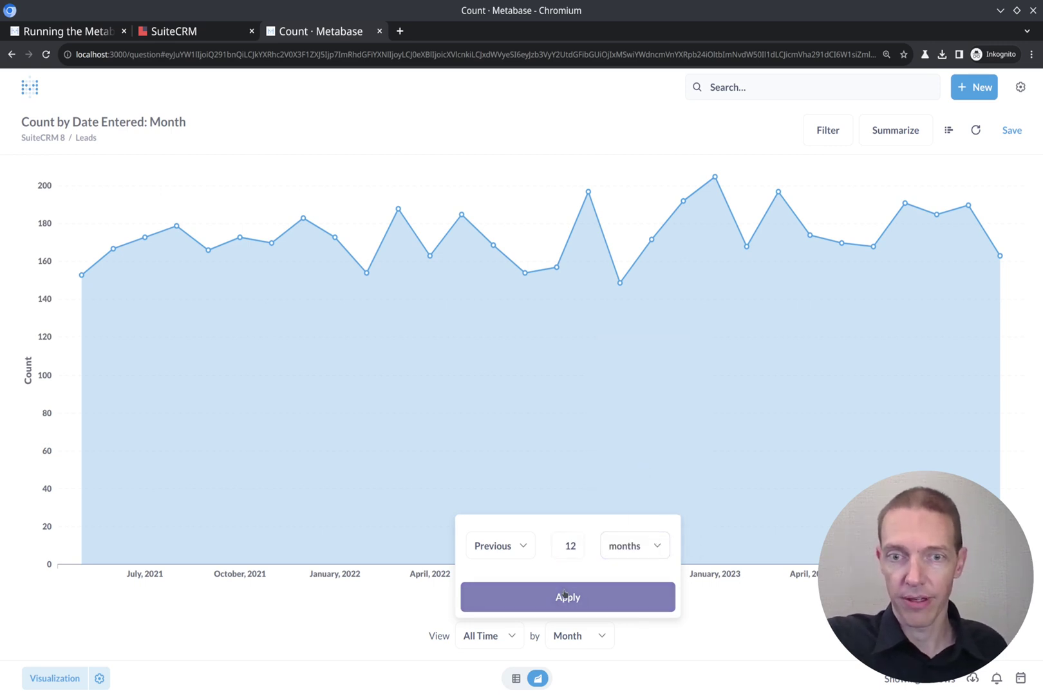
left_click(564, 597)
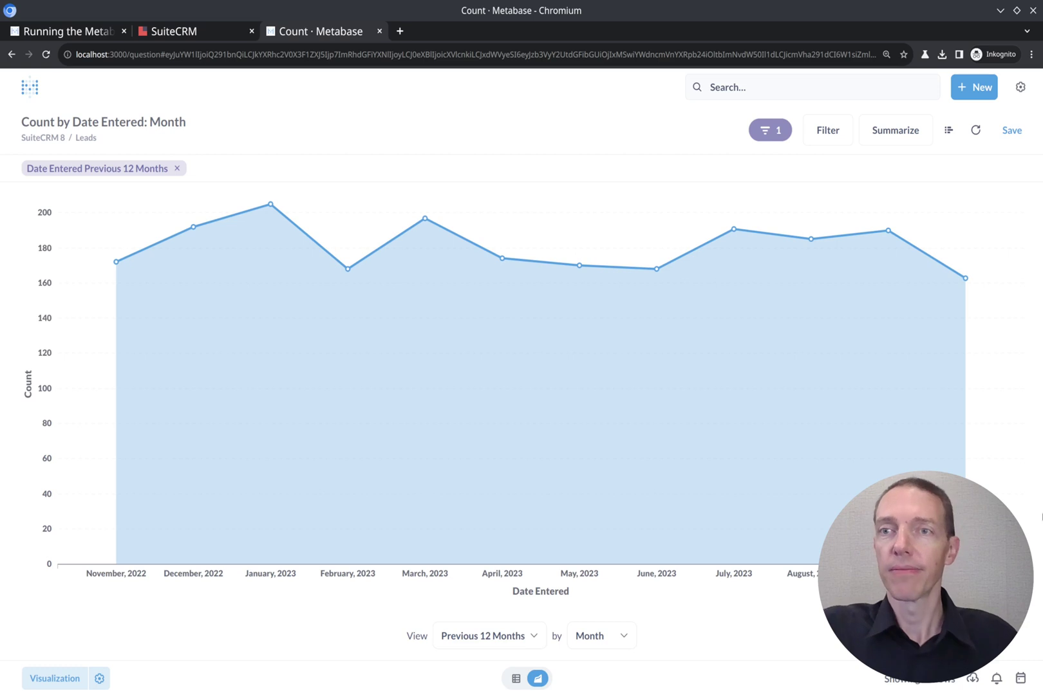
Start saving the question and edit its default name to 'Leads by Month'.
left_click(1010, 130)
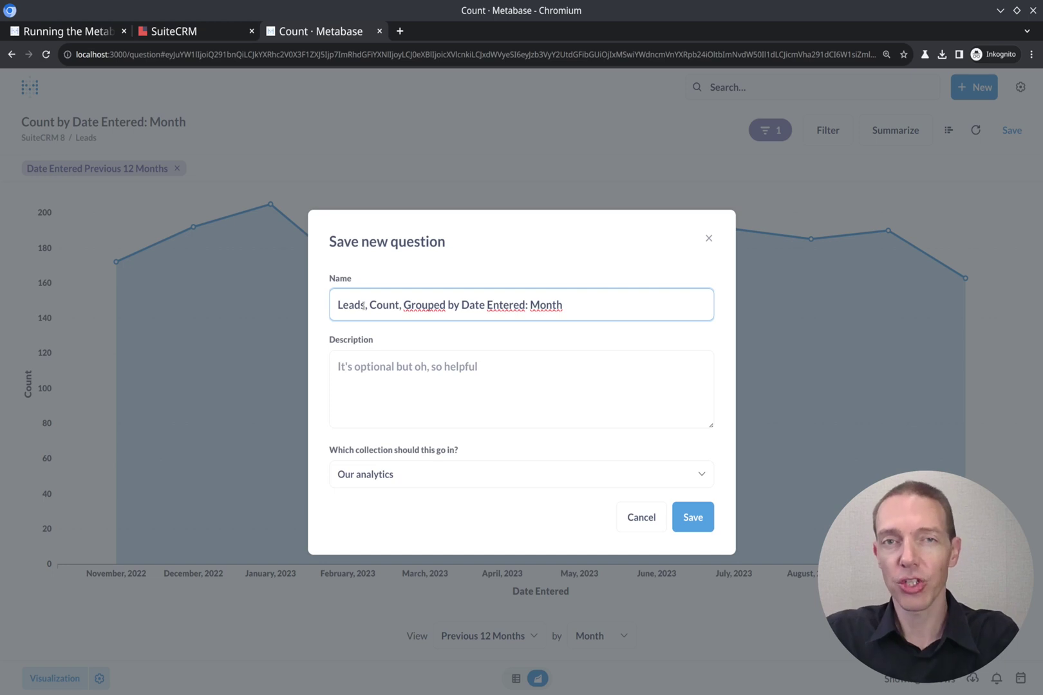
left_click_drag(366, 305, 645, 324)
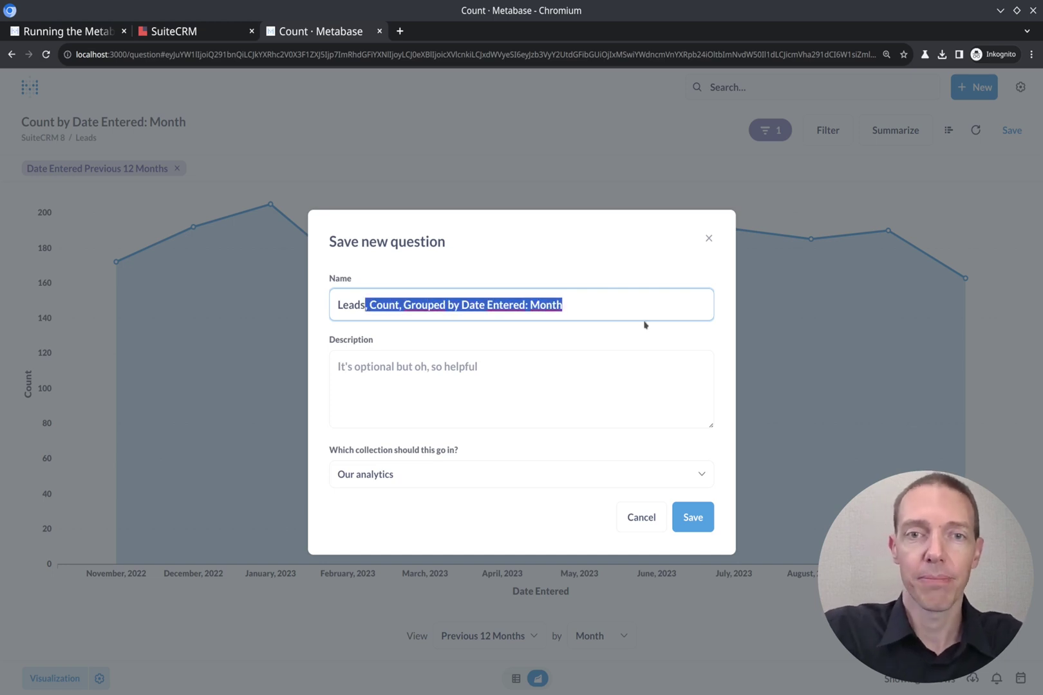
key("Right")
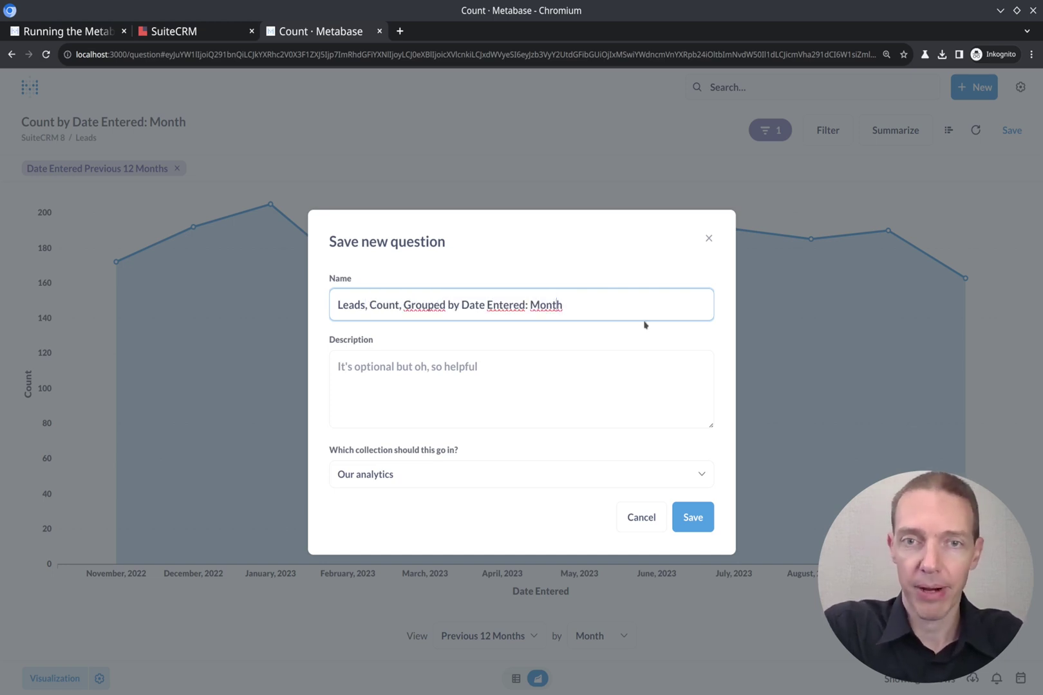
key("ctrl+shift+Left")
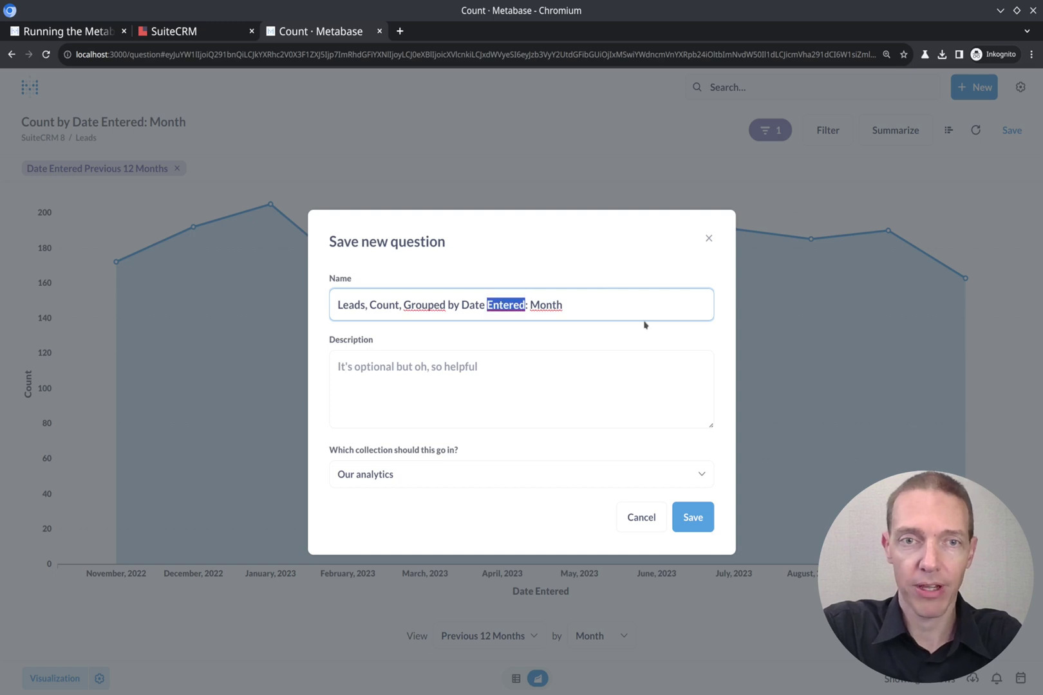
key("ctrl+shift+Left")
key("ctrl+shift+Left")
key("ctrl+shift+Left")
key("ctrl+shift+Left")
key("shift+Left")
key("shift+Left")
type("by")
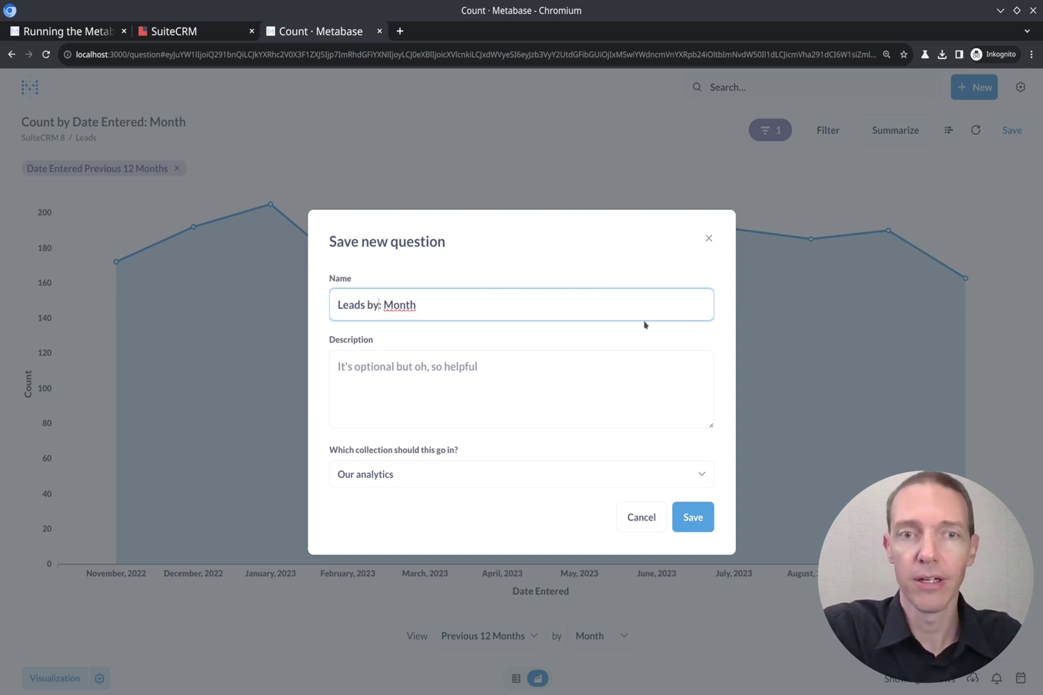
key("Delete")
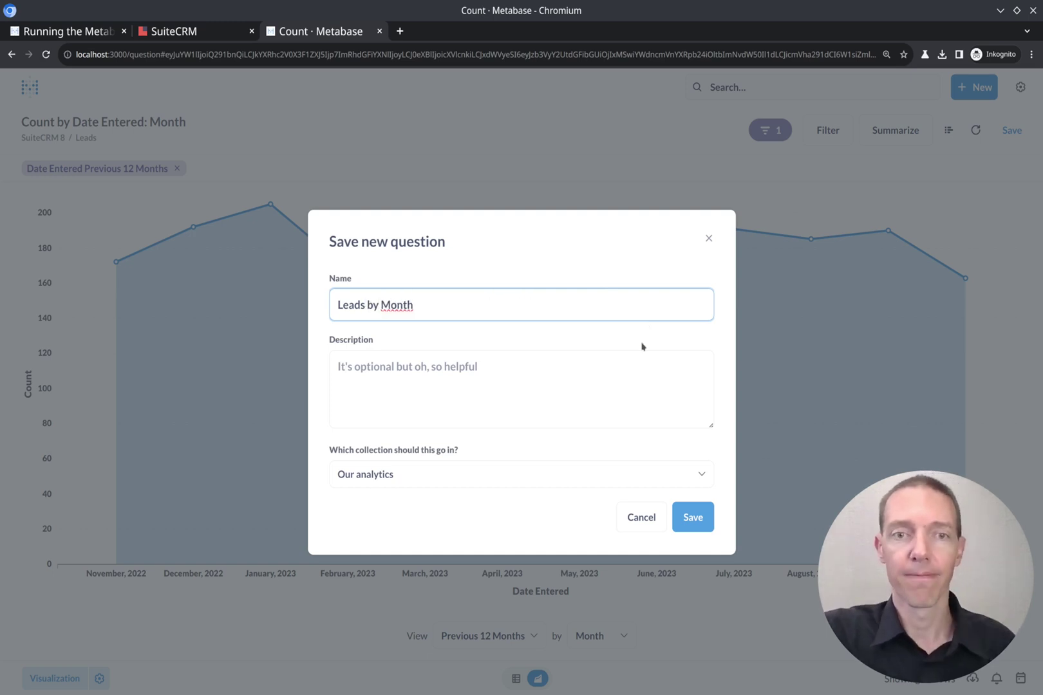
Save it in Our analytics, skip adding it to a dashboard, and rerun the query.
left_click(692, 518)
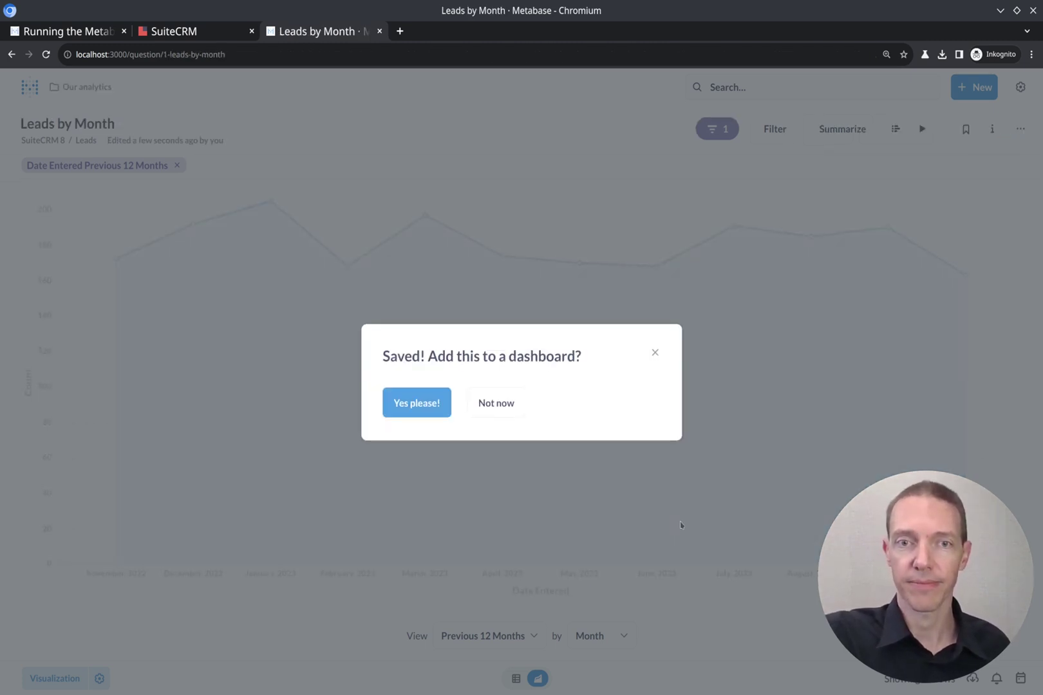
left_click(493, 404)
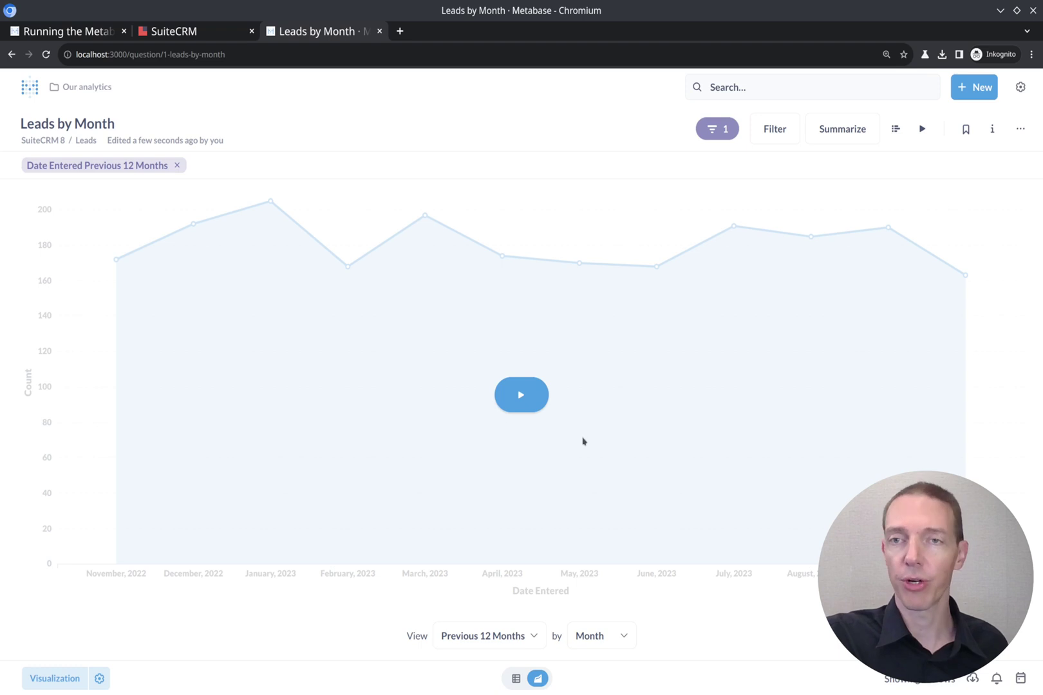
left_click(537, 388)
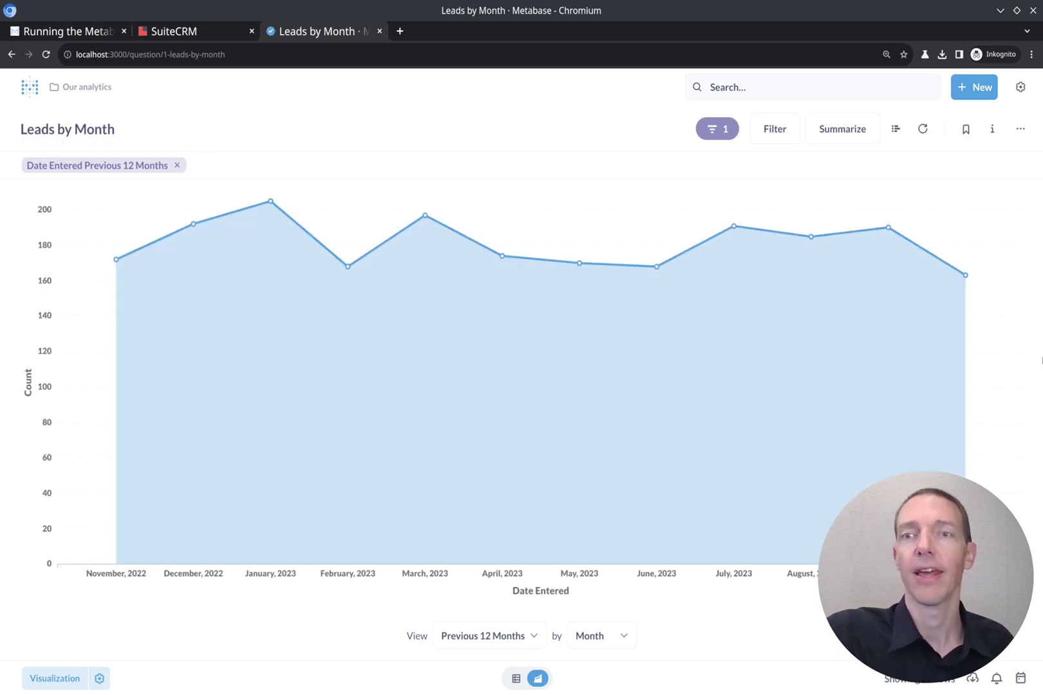